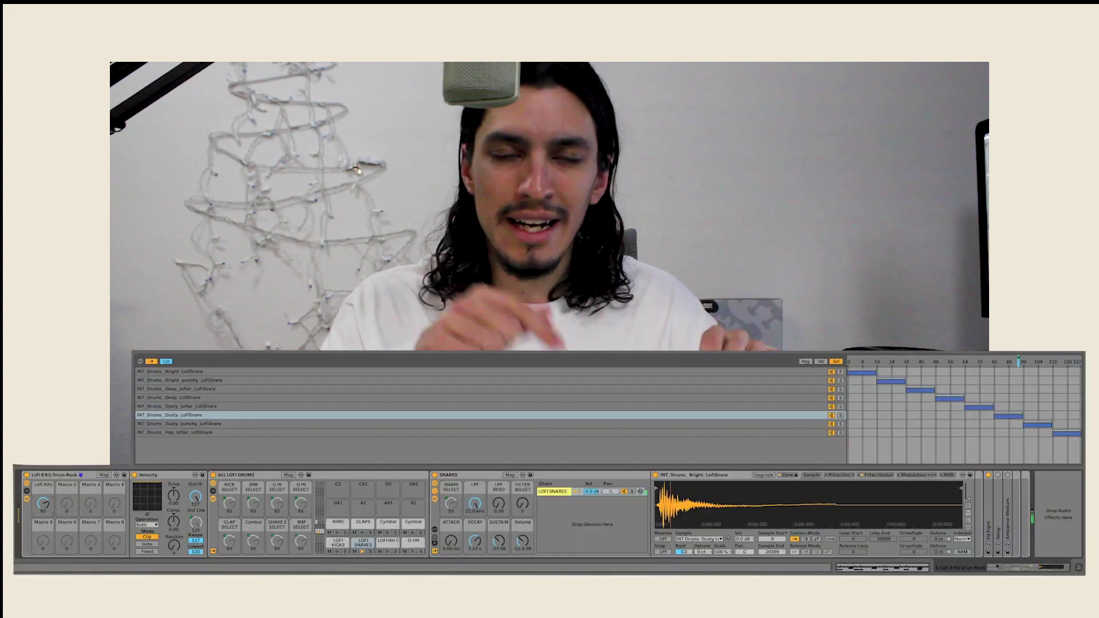
Turn the Lofi Kits macro down to 0 so the kit plays INT_Drums_Bright_LofiSnare
left_click_drag(44, 504, 45, 507)
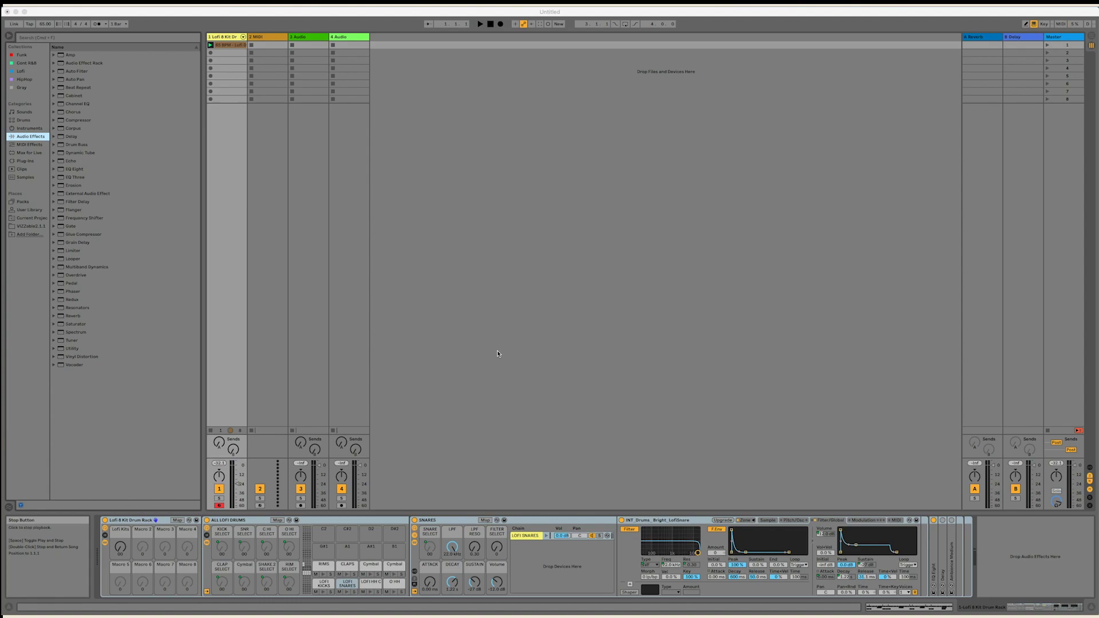
Show the snare Simpler's sample view and its list of snare zones
left_click(675, 521)
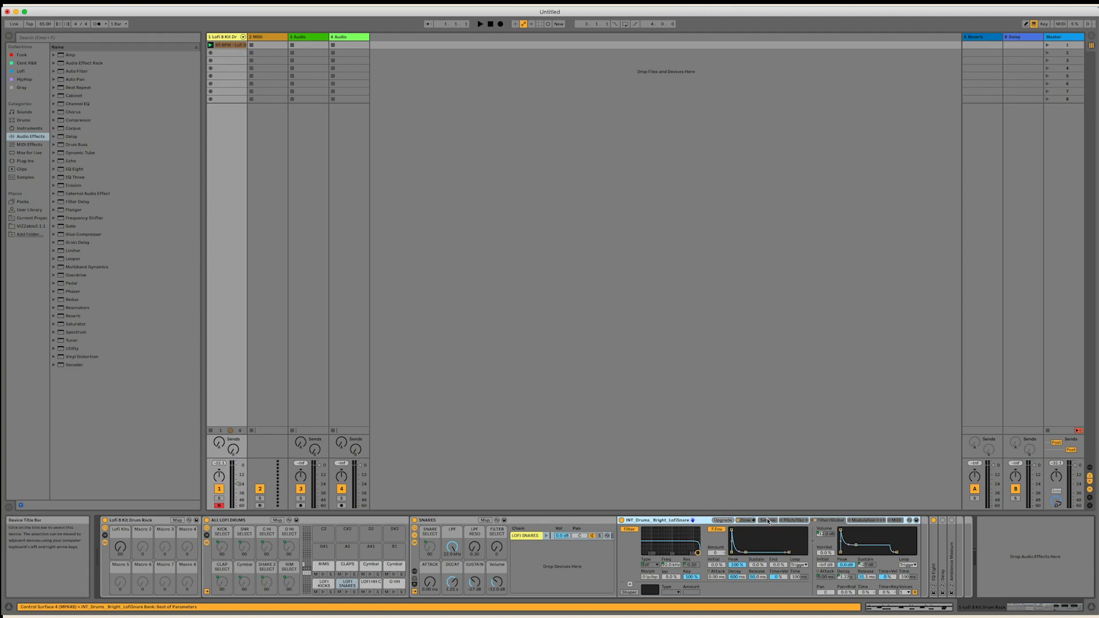
left_click(768, 520)
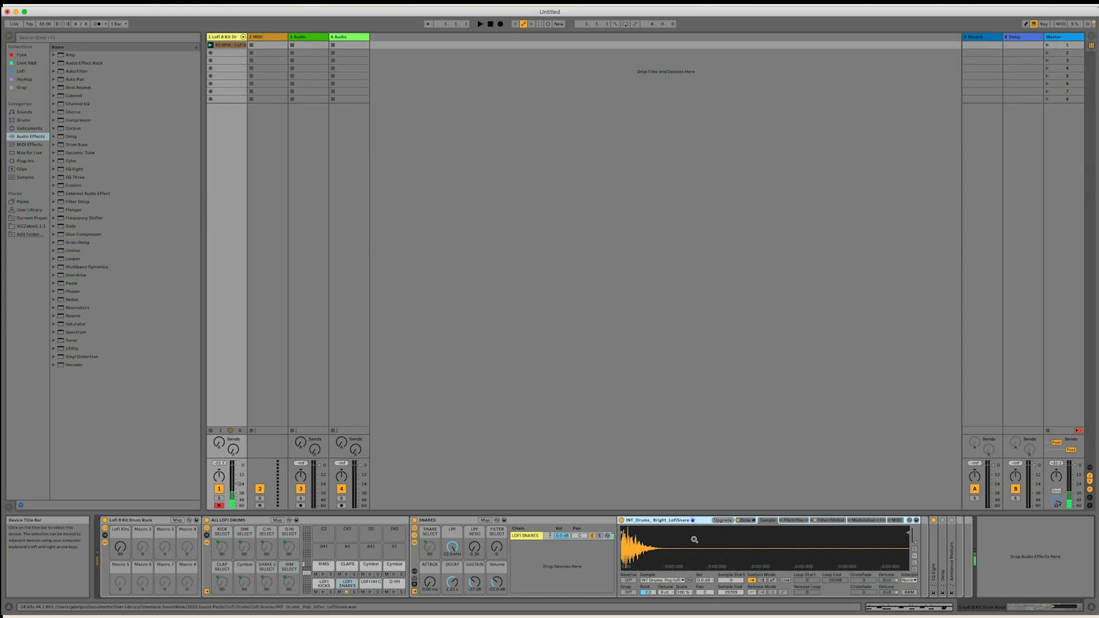
left_click(744, 520)
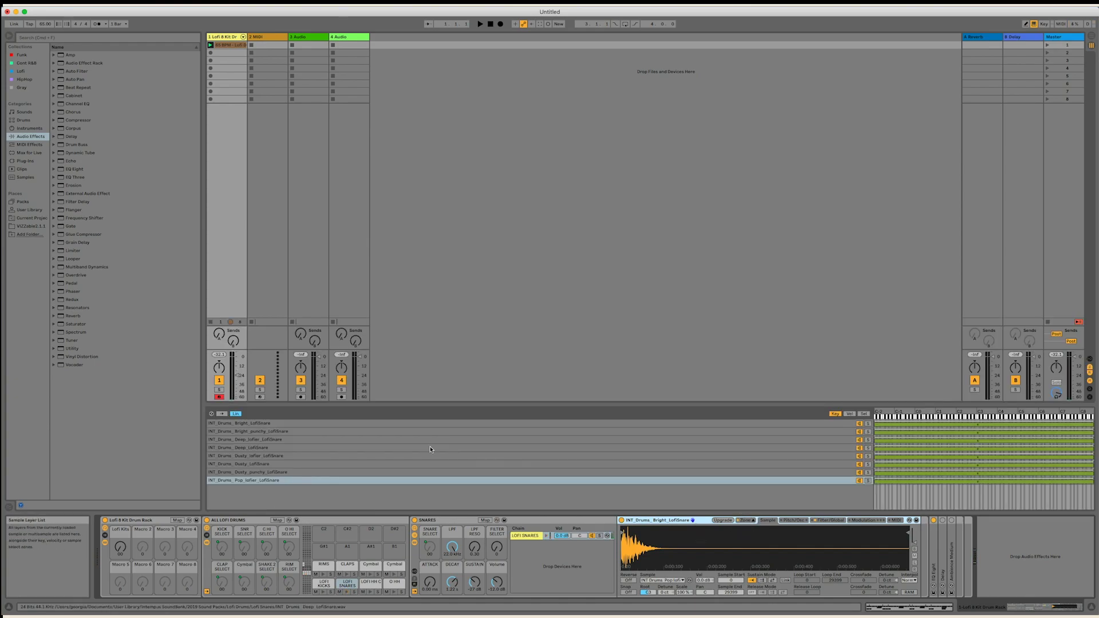
Browse through the snare samples and return to INT_Drums_Bright_LofiSnare
left_click(341, 423)
key("Down")
key("Down")
key("Down")
key("Down")
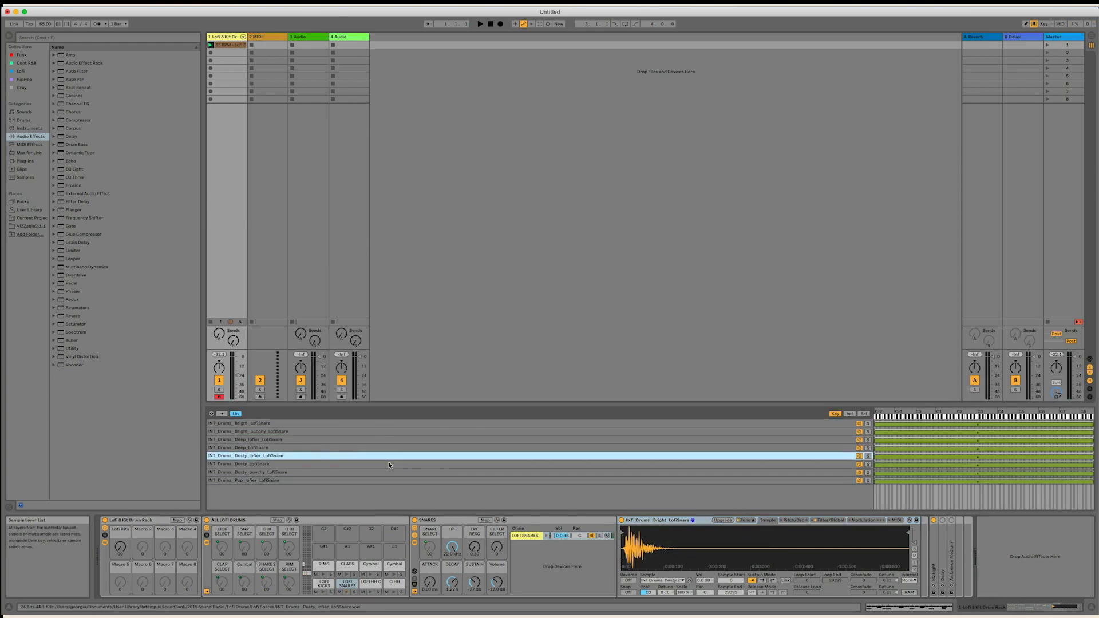
left_click(376, 425)
left_click(747, 521)
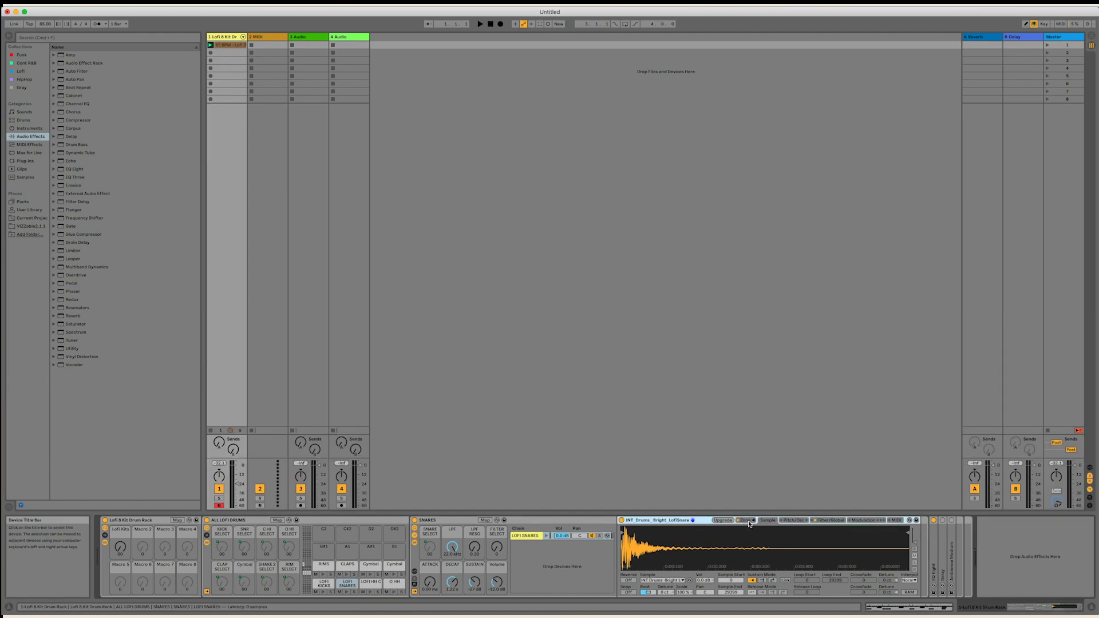
left_click(747, 521)
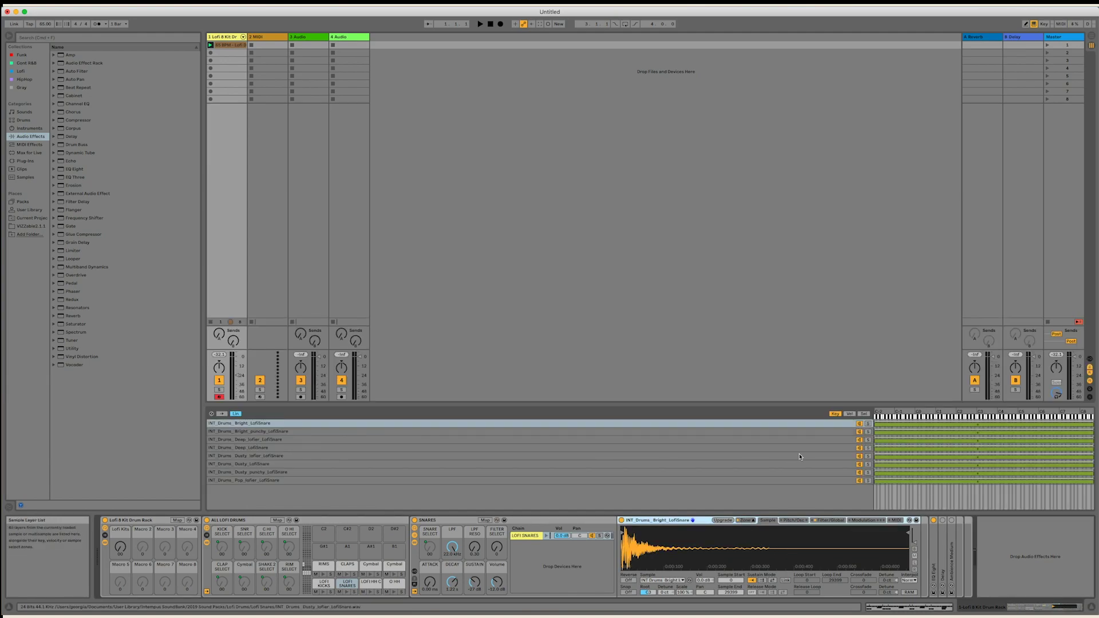
left_click(300, 432)
key("Down")
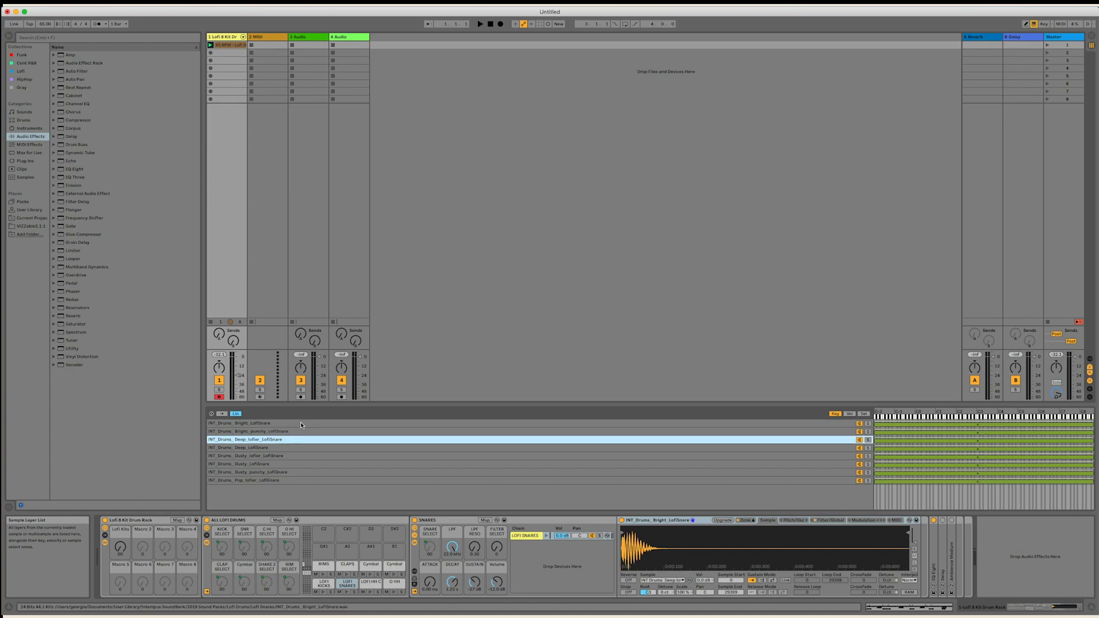
left_click(301, 423)
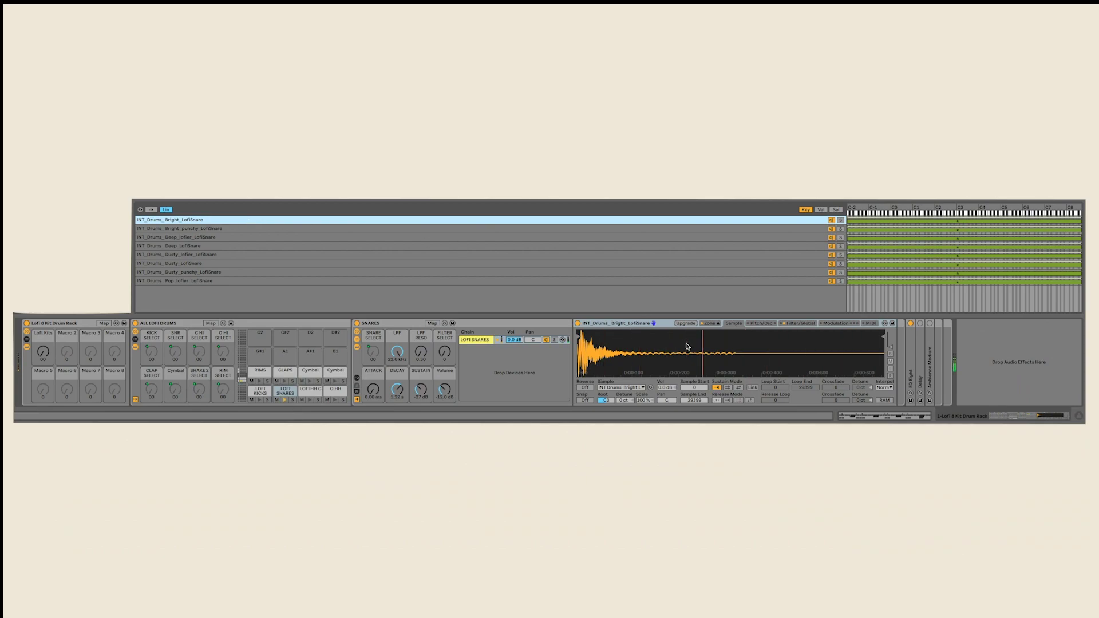
Zoom the snare waveform, play it, and sweep the Lofi Kits macro up to 83 and back down
mouse_move(687, 336)
left_mouse_down()
mouse_move(687, 355)
mouse_move(682, 344)
left_mouse_up()
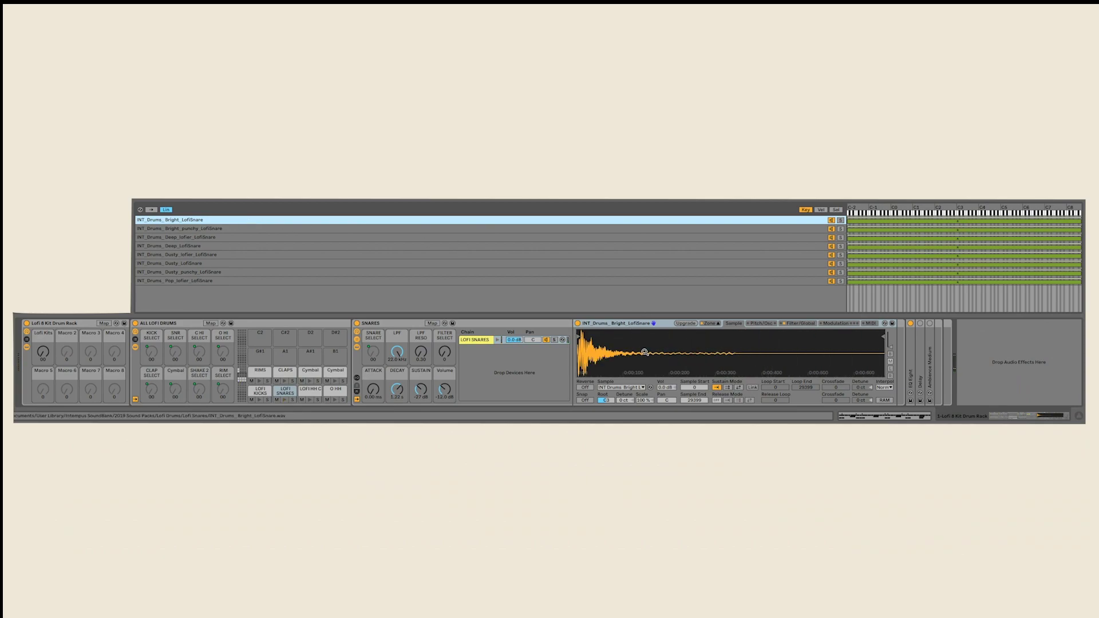
key("space")
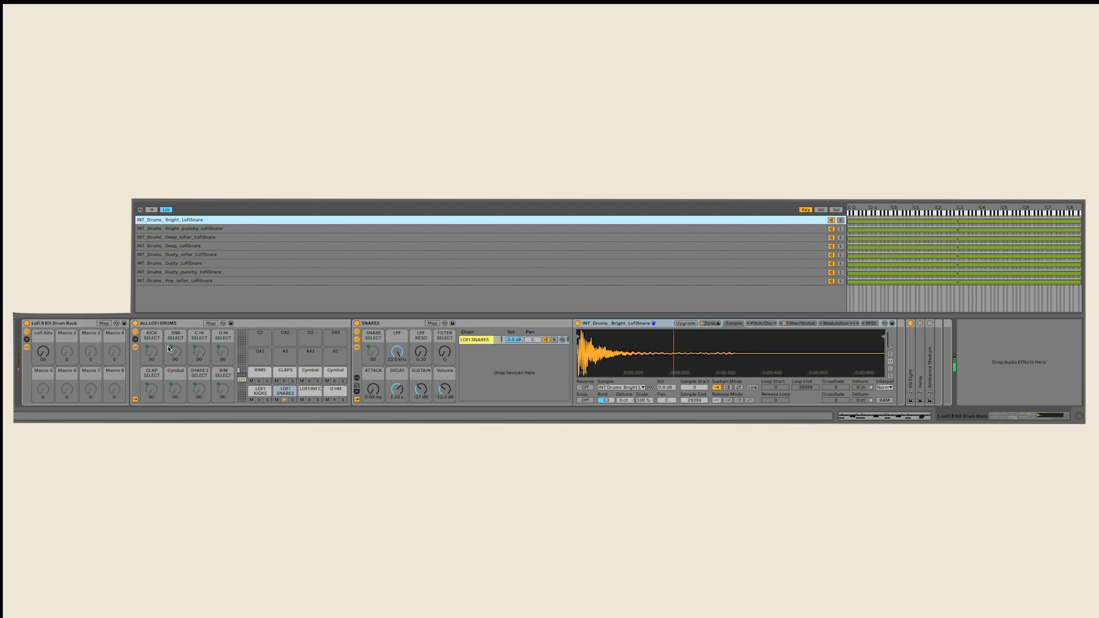
left_click_drag(43, 352, 43, 340)
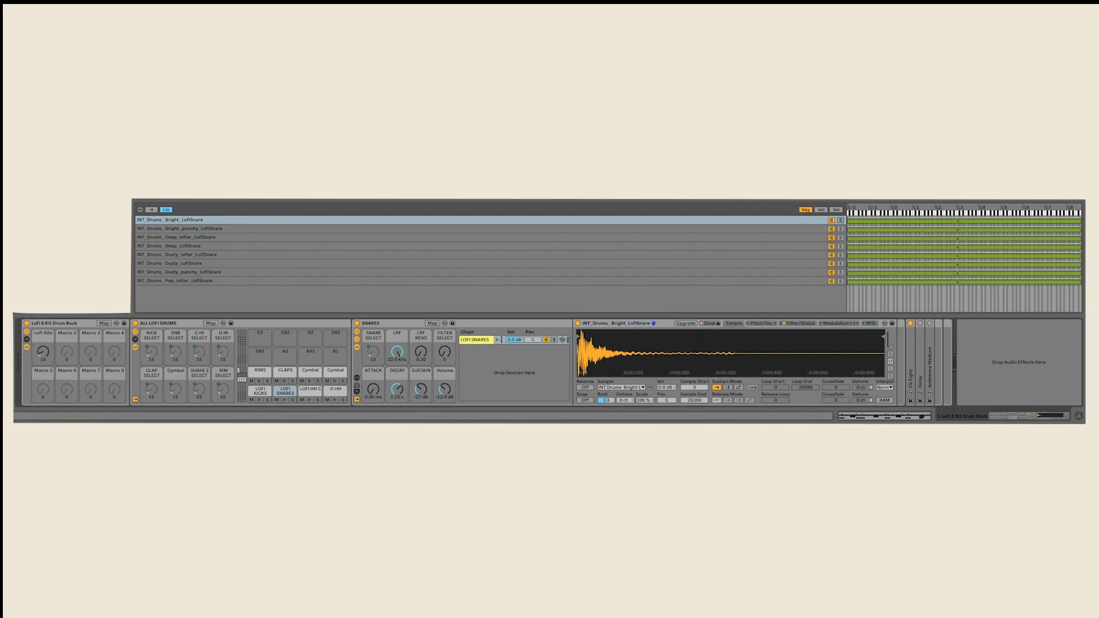
left_click_drag(43, 352, 43, 298)
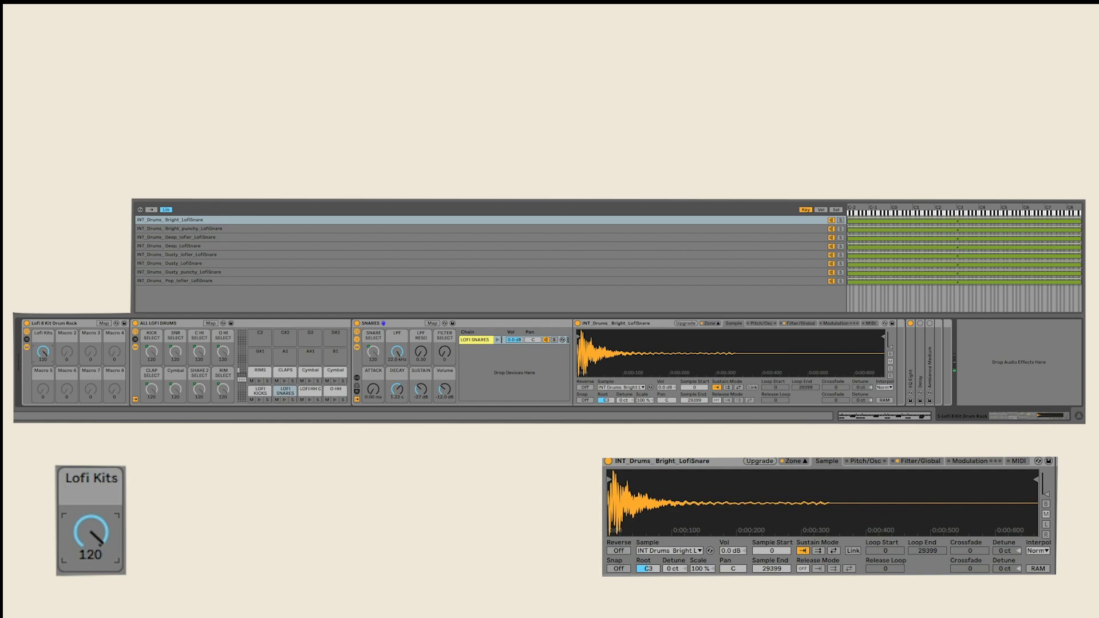
left_click_drag(43, 298, 43, 367)
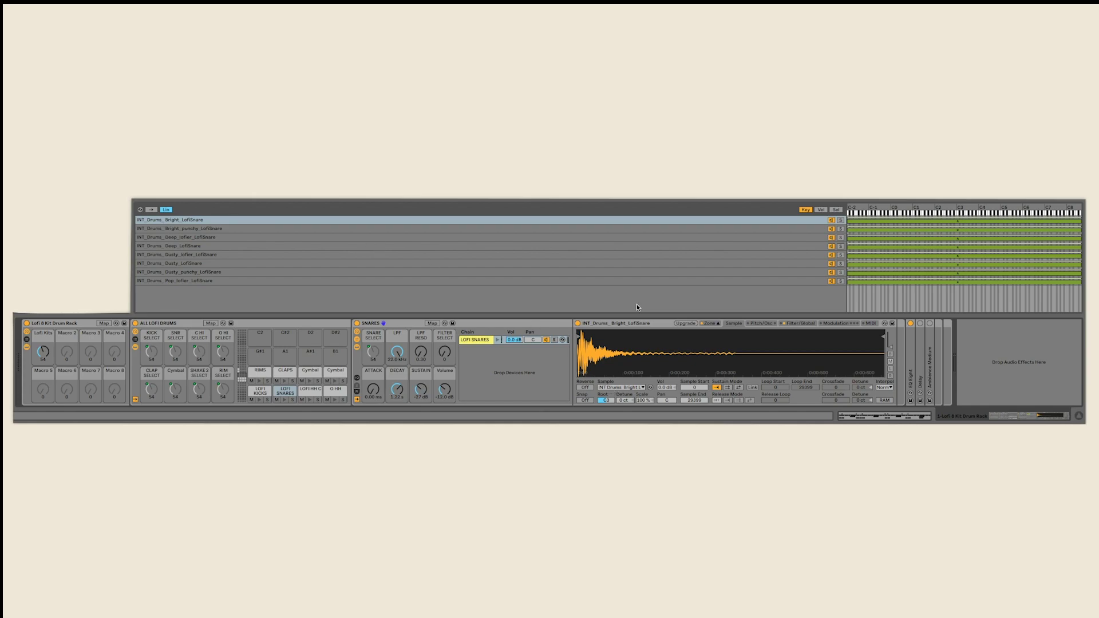
Try Deep_lofier_LofiSnare, then settle on INT_Drums_Deep_LofiSnare in the snare zone list
left_click(192, 236)
left_click(237, 247)
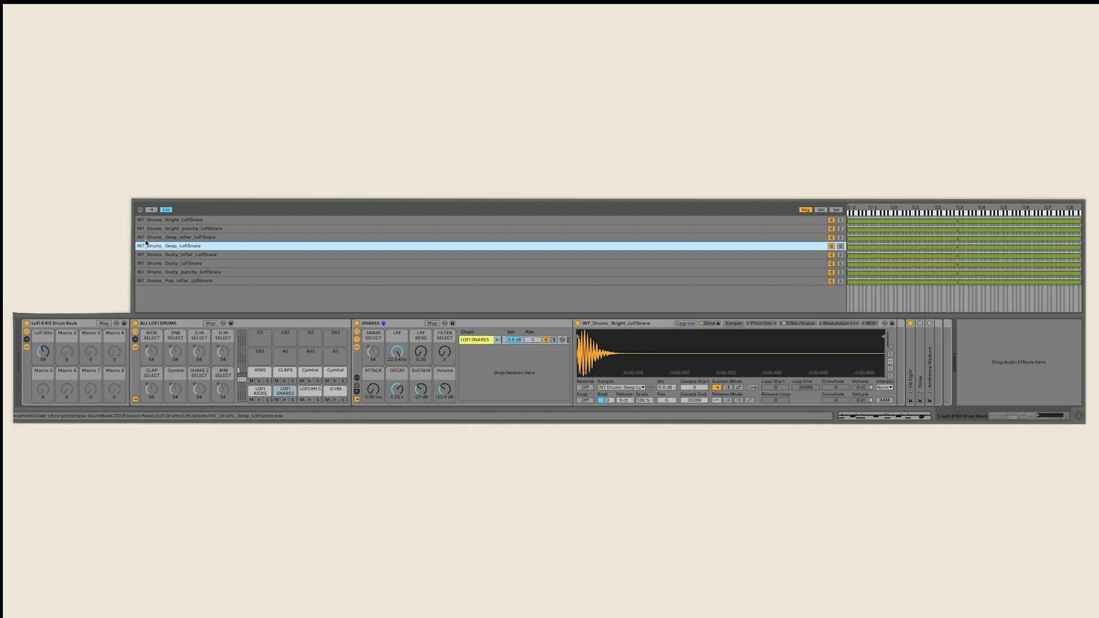
left_click(718, 323)
left_click(718, 323)
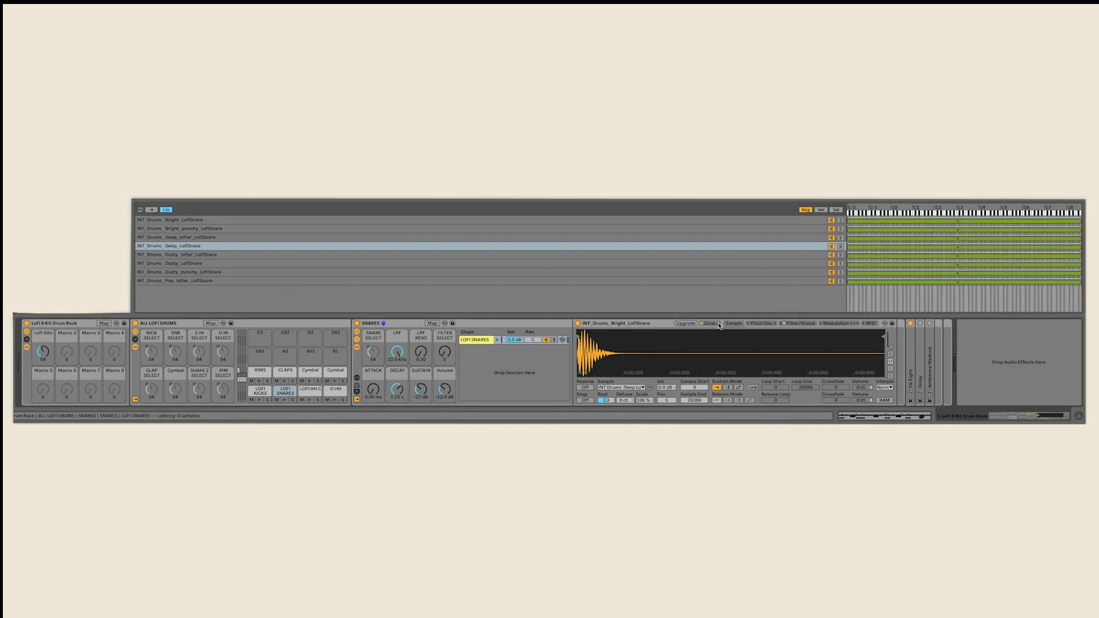
left_click(205, 246)
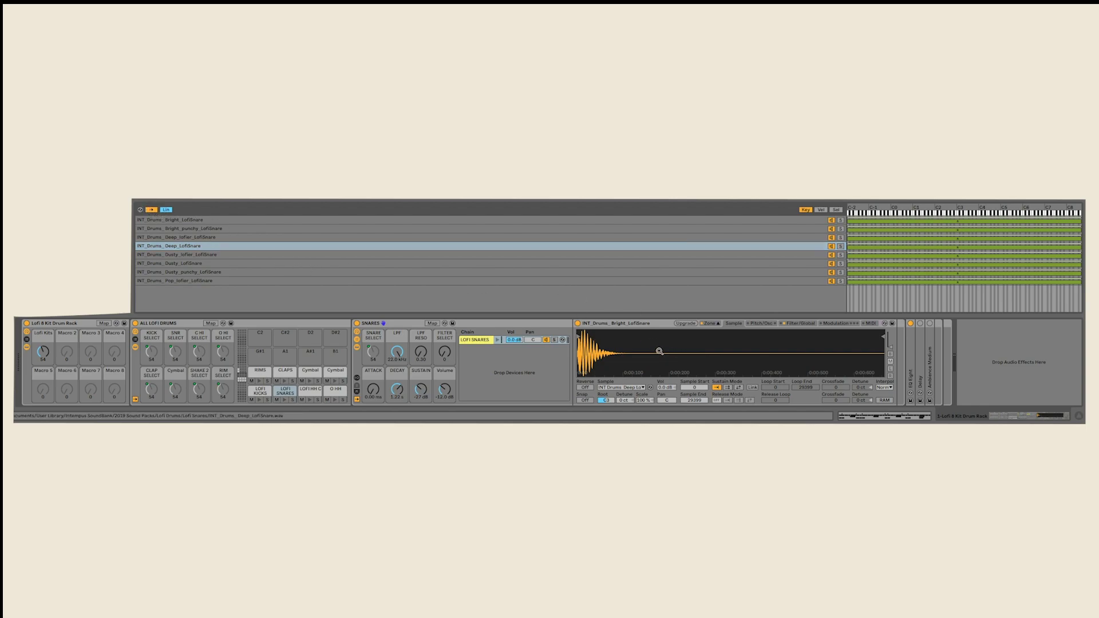
Select all eight snare samples with Ctrl+A and turn the Lofi Kits macro to 64
key("ctrl+a")
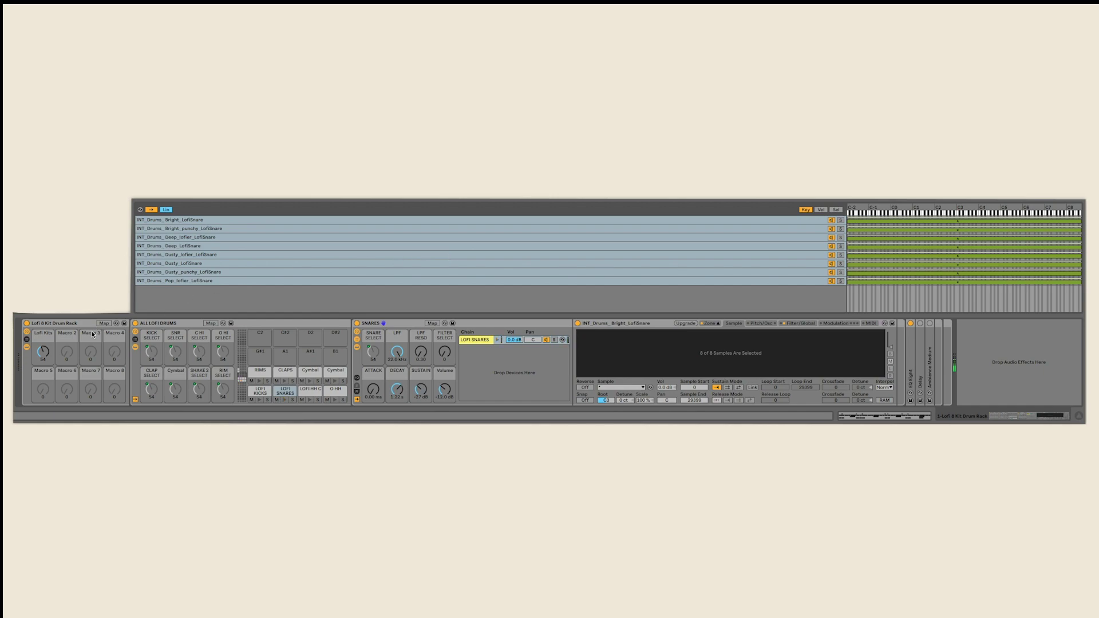
left_click_drag(48, 355, 43, 397)
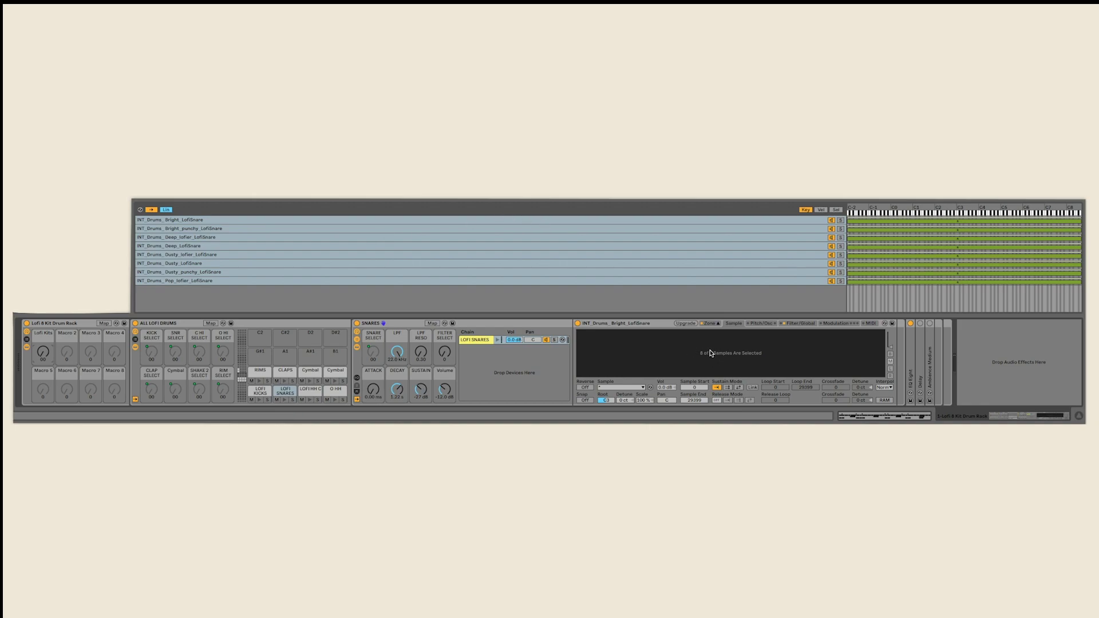
Switch the snare zone editor back and forth between velocity and key ranges
left_click(820, 212)
left_click(806, 210)
left_click(820, 210)
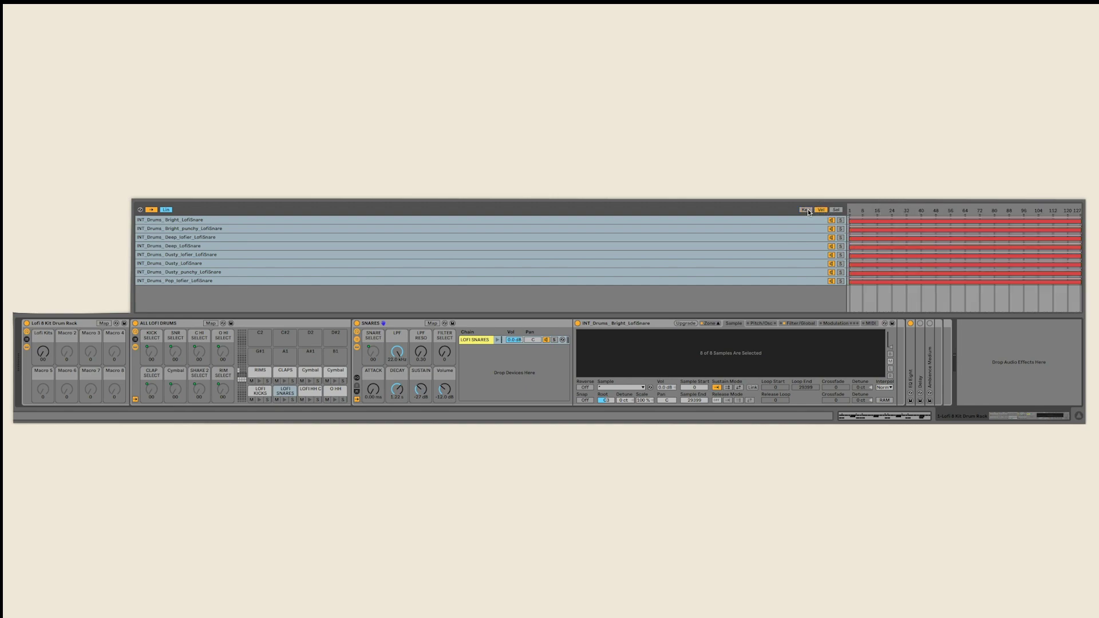
left_click(806, 210)
left_click(820, 210)
left_click(806, 210)
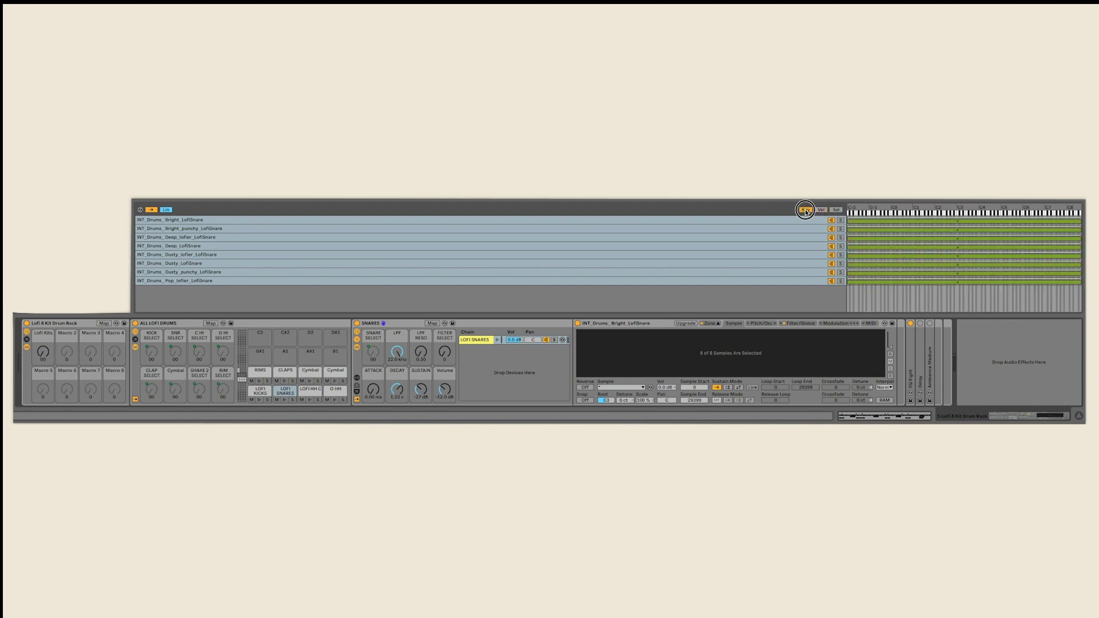
left_click(821, 210)
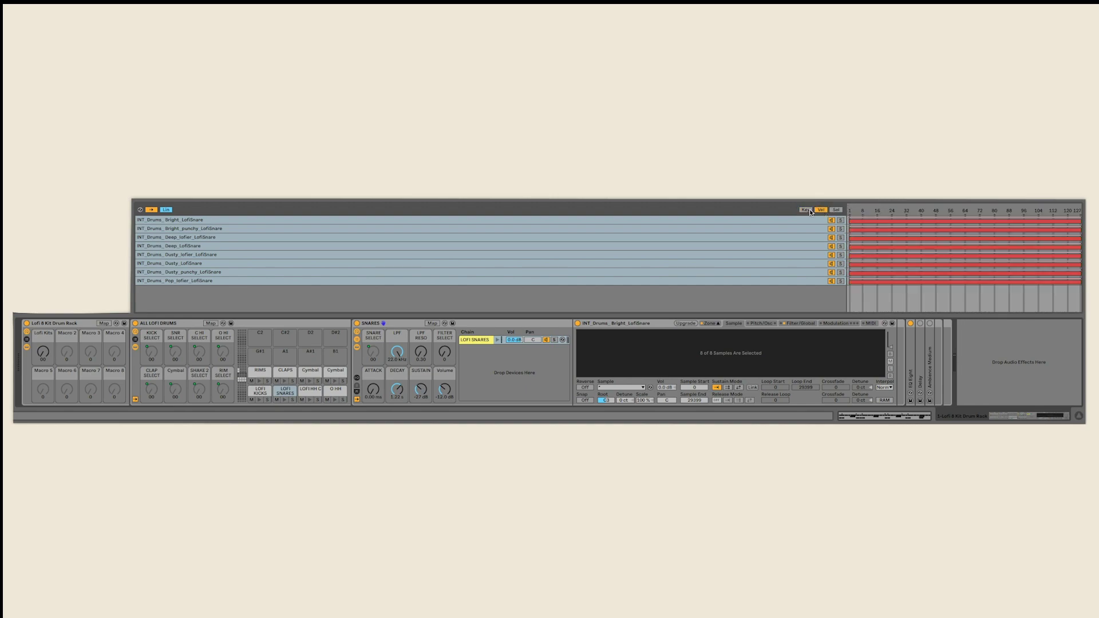
left_click(806, 210)
left_click(821, 210)
left_click(805, 210)
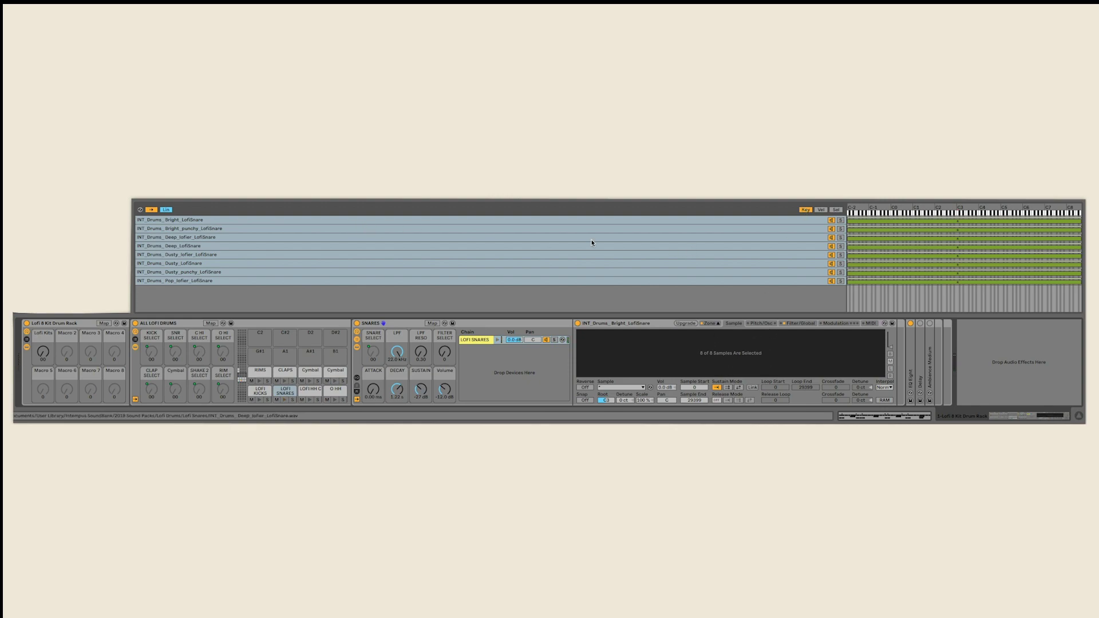
Select the Bright, Dusty_lofier and Dusty_punchy snares individually and check their velocity ranges
left_click(873, 221)
left_click(886, 253)
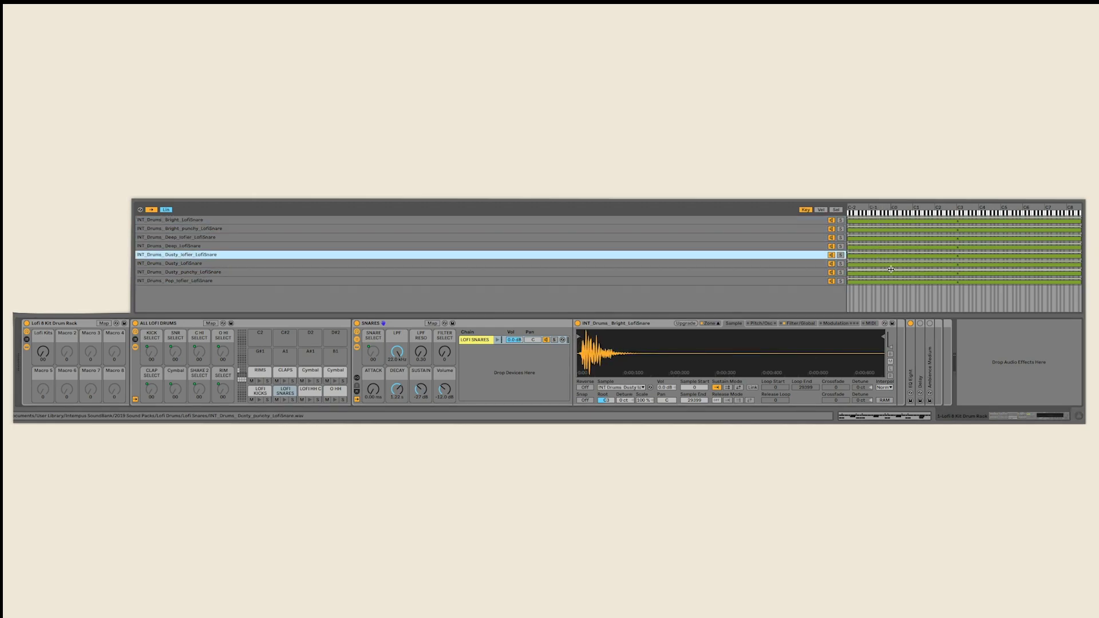
left_click(888, 272)
left_click(822, 210)
left_click(806, 210)
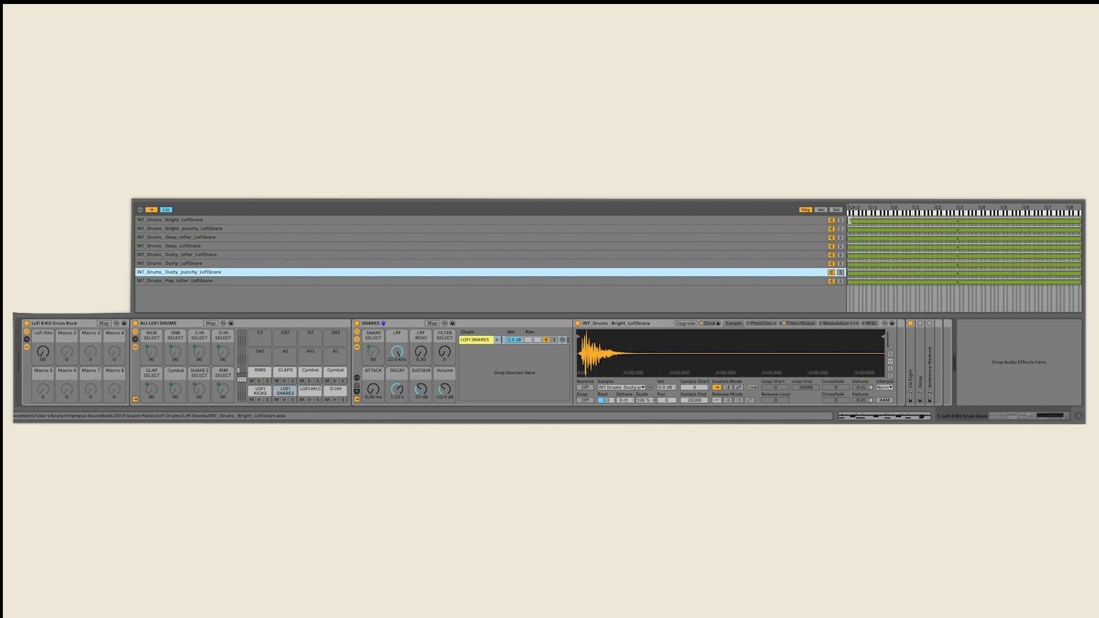
With all snares selected, sweep the Lofi Kits macro to 58 and back to 0, then show Bright_LofiSnare's velocity range
key("ctrl+a")
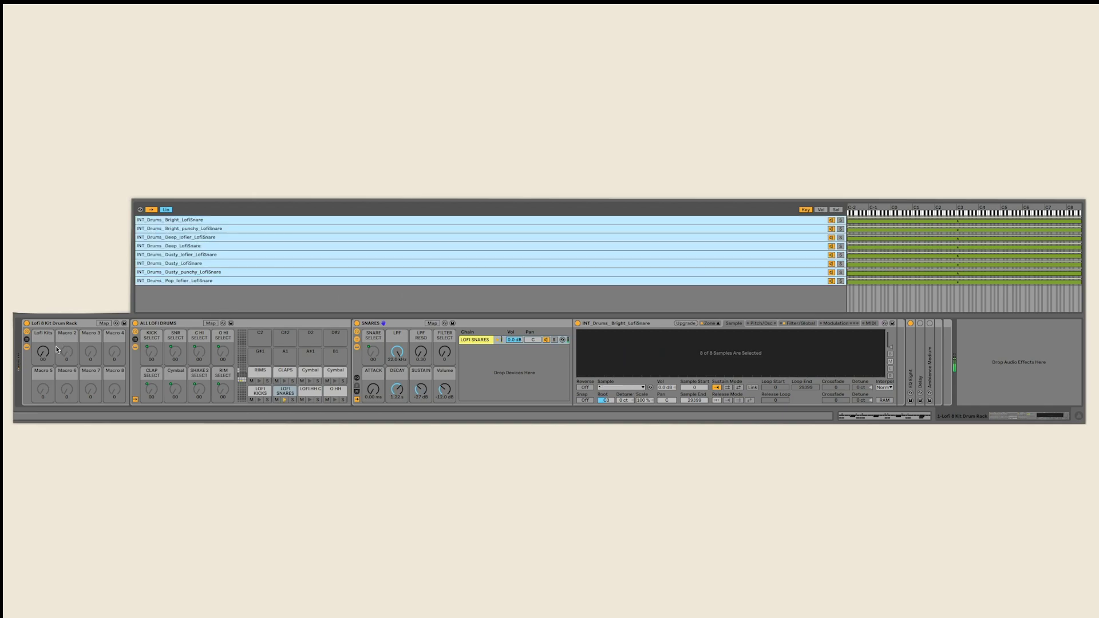
left_click_drag(57, 350, 56, 316)
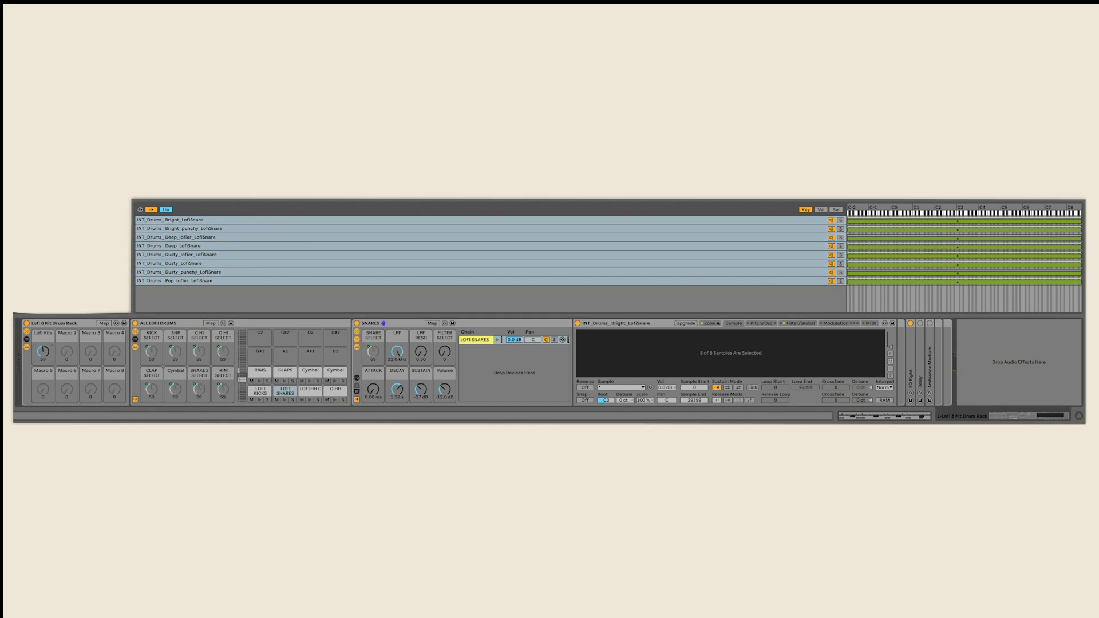
left_click_drag(44, 349, 44, 400)
left_click(821, 211)
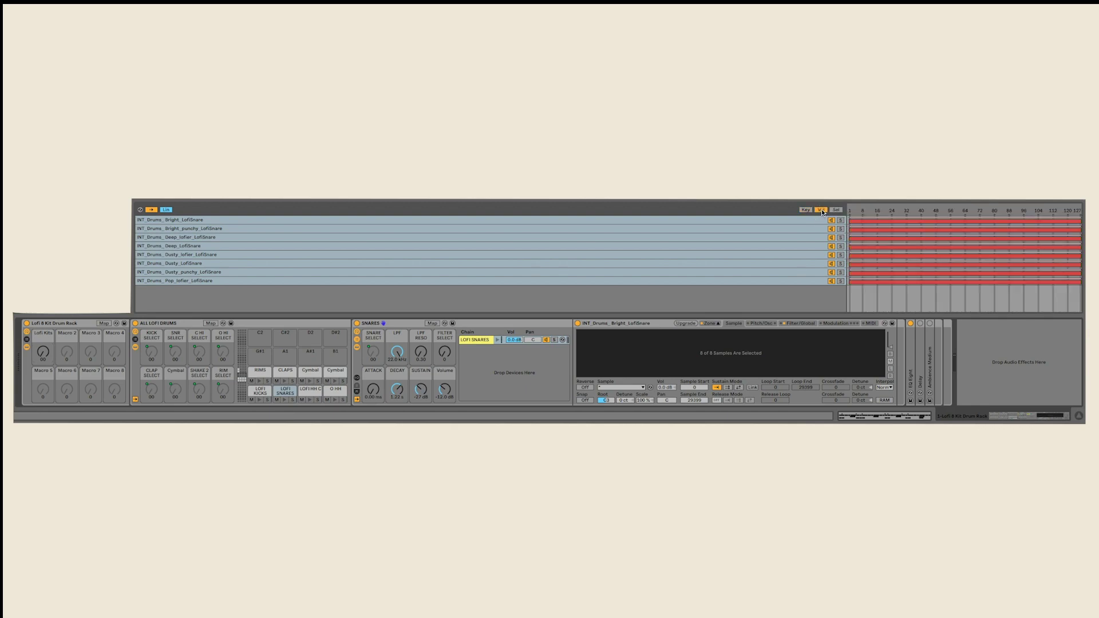
left_click(806, 222)
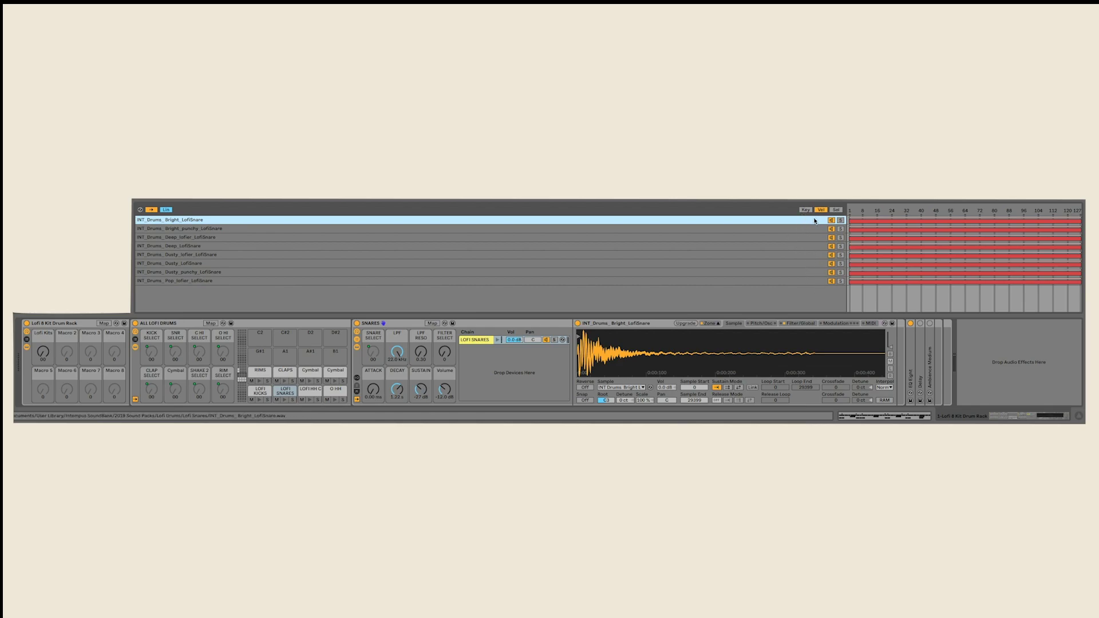
Select all eight snares and push their velocity zones up to 127
key("ctrl+a")
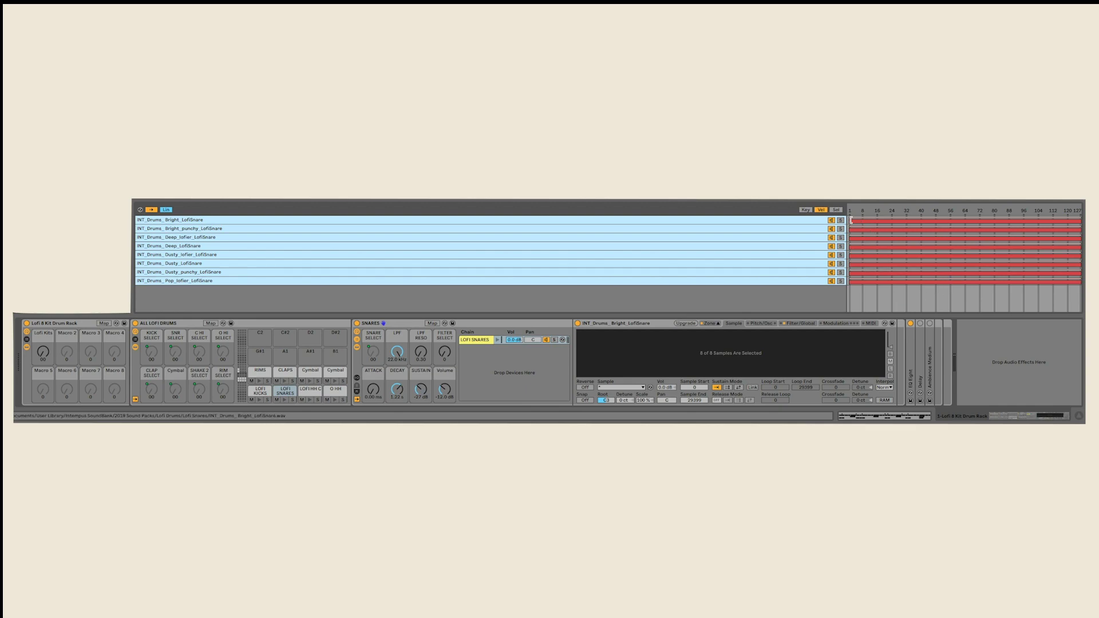
left_click_drag(851, 220, 802, 217)
left_click_drag(851, 220, 1081, 223)
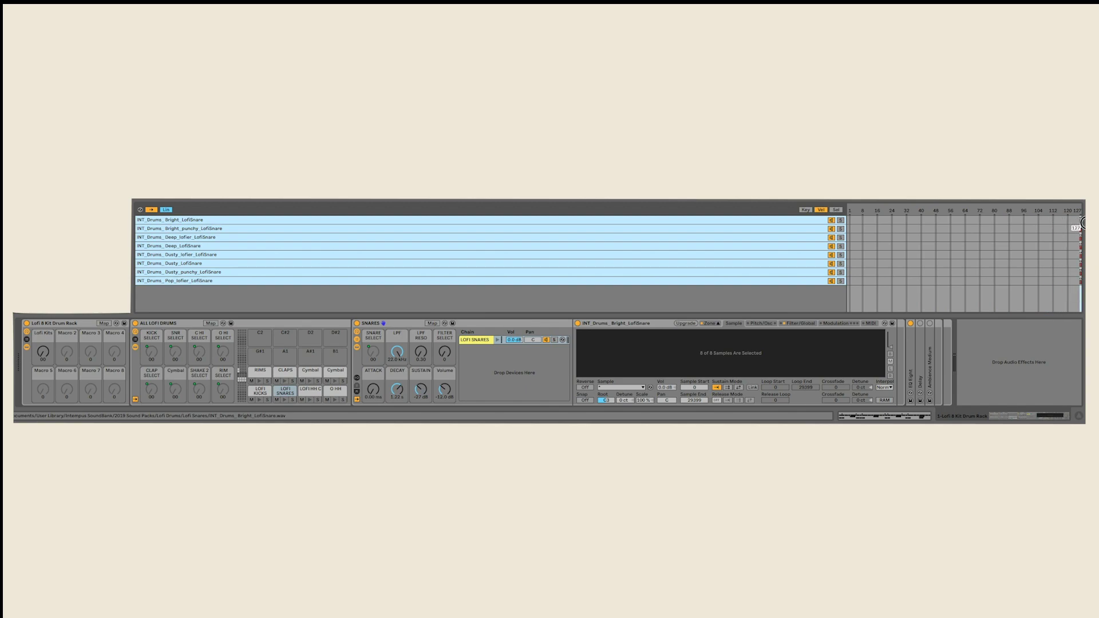
Audition Bright_punchy_LofiSnare, then go back to Bright_LofiSnare
left_click(1081, 222)
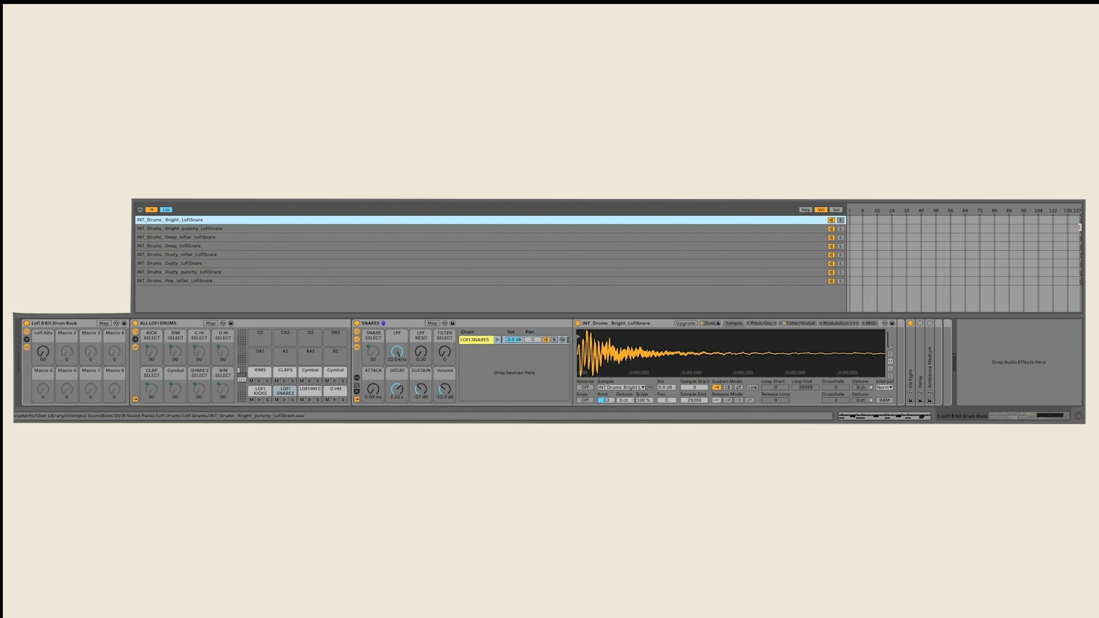
left_click(1079, 228)
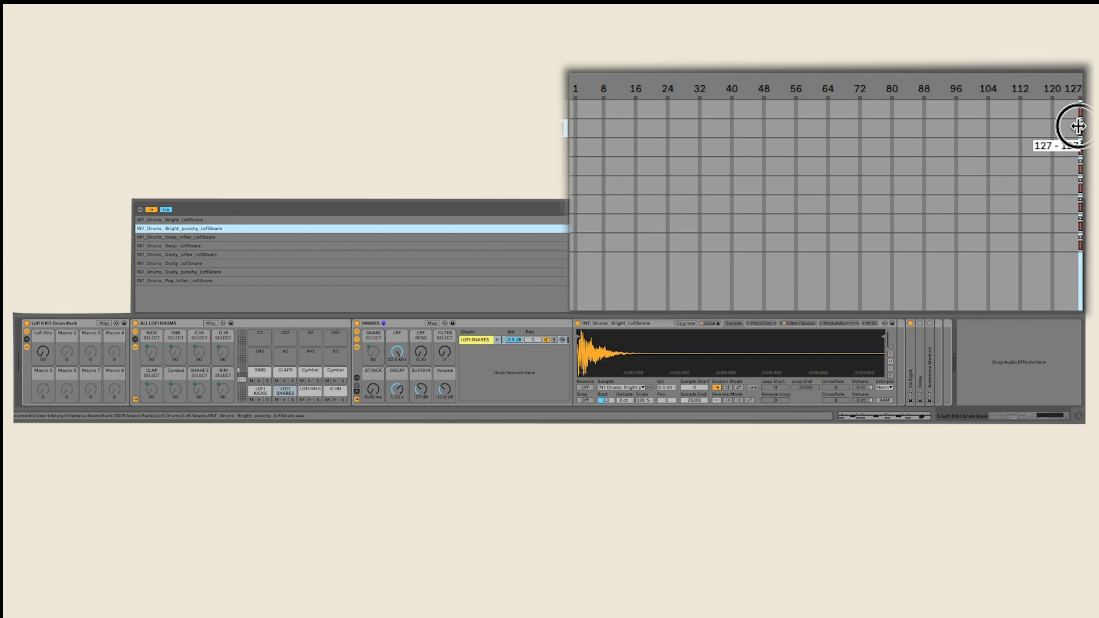
left_click(1080, 220)
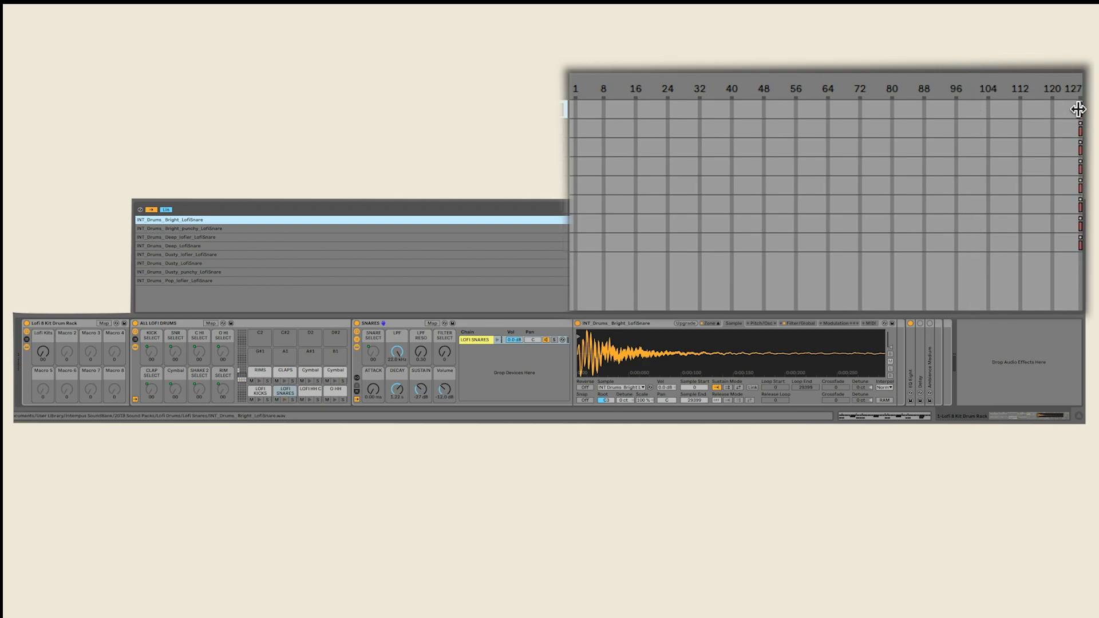
Move the Bright and Bright_punchy snares' velocity zones down to 100 and select both
left_click(1054, 108)
left_click_drag(1054, 108, 969, 106)
left_click_drag(969, 107, 972, 108)
left_click_drag(1078, 129, 972, 128)
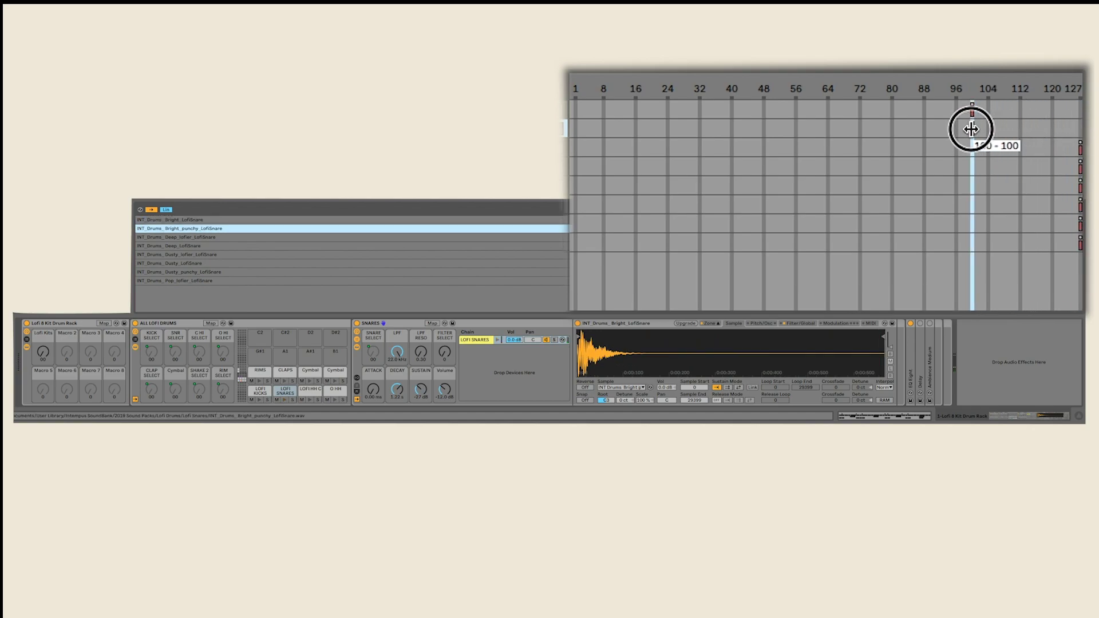
key("shift+Up")
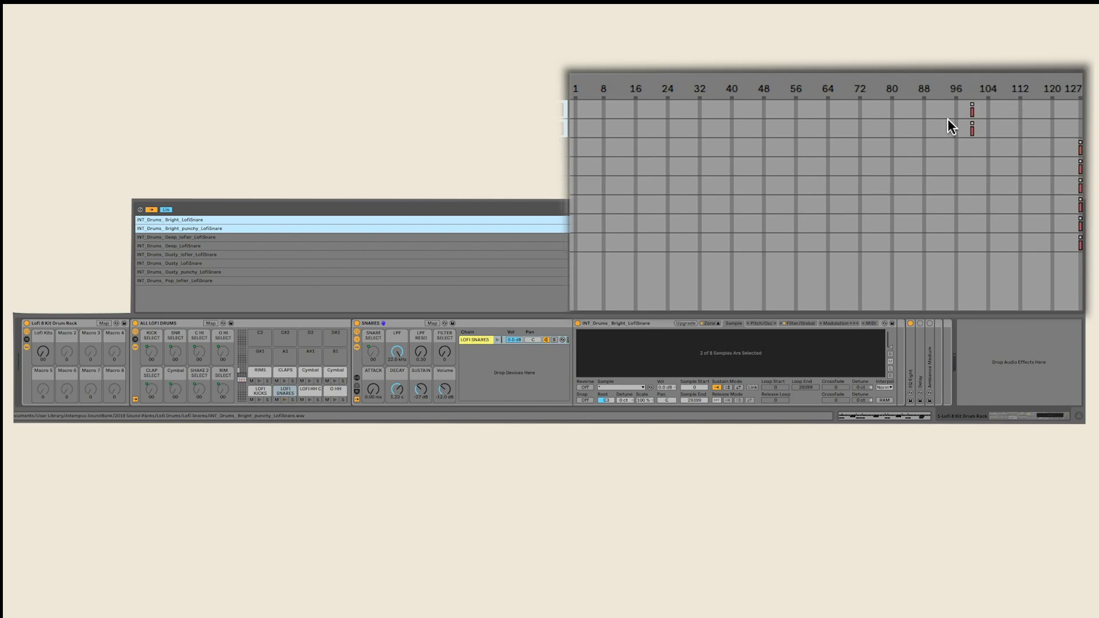
Nudge Bright_LofiSnare's velocity zone to about 104, select Bright_punchy, and view the chain-select zones
left_click_drag(971, 111, 1005, 118)
left_click(972, 112)
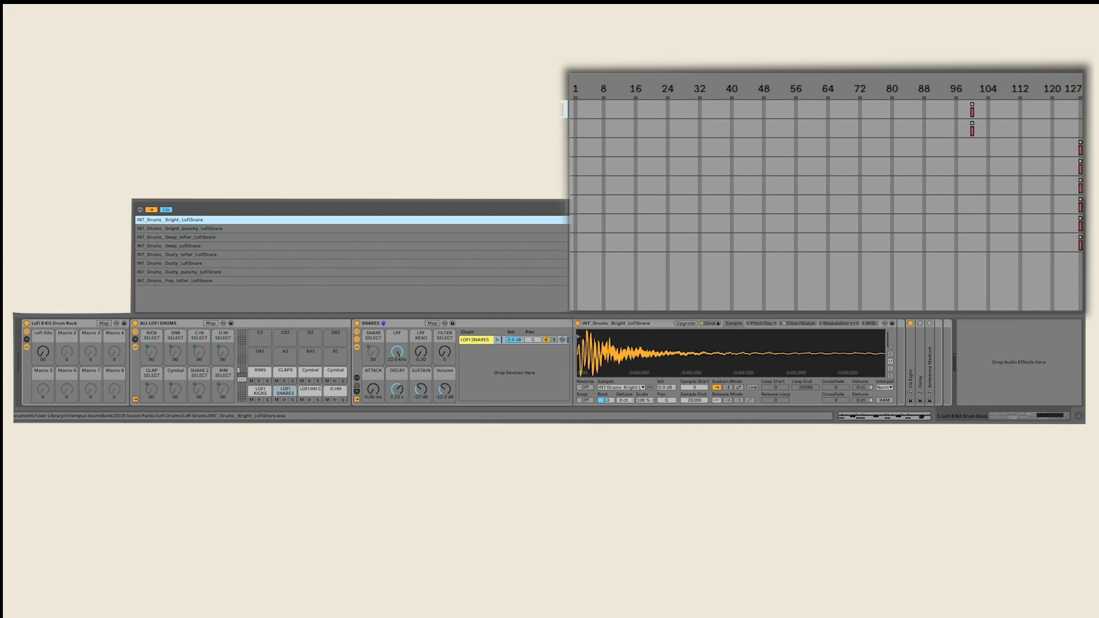
left_click_drag(971, 109, 988, 108)
key("Down")
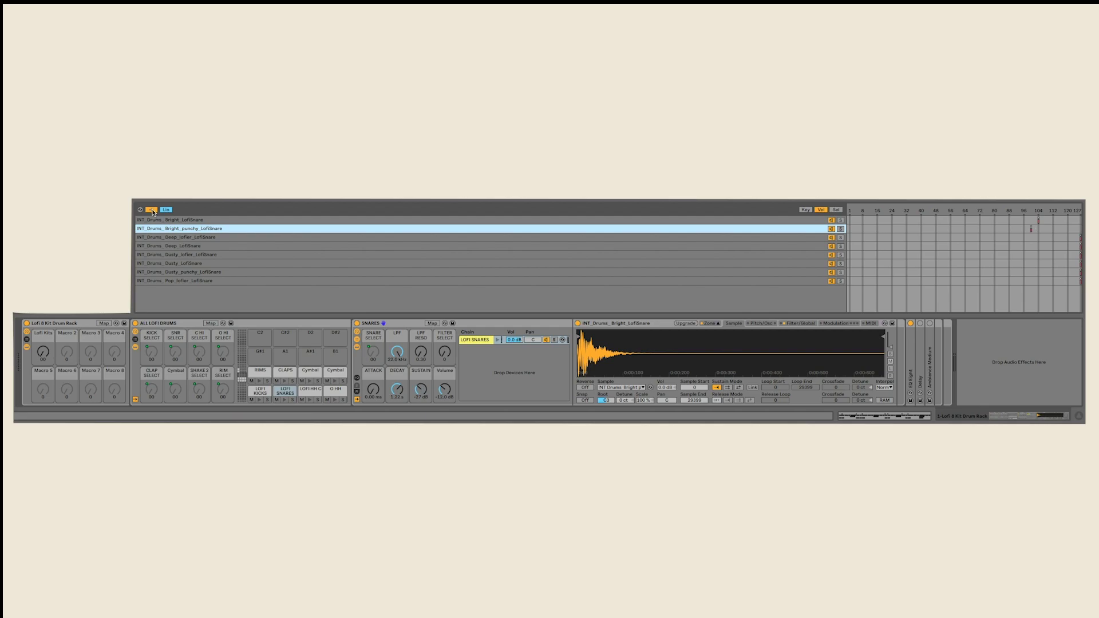
left_click(837, 210)
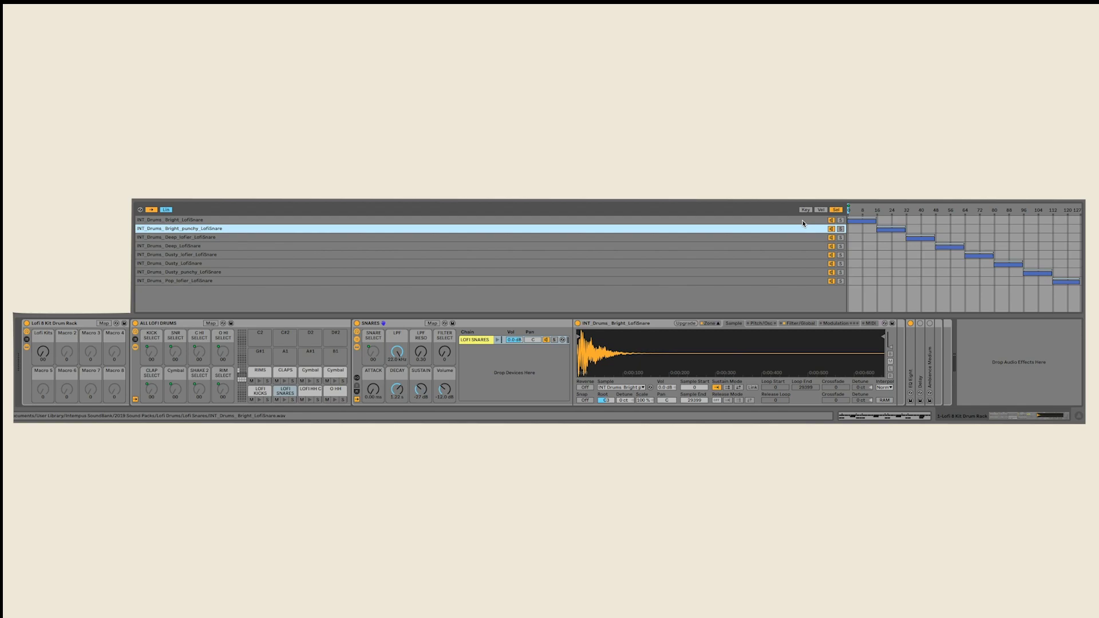
Audition Bright_LofiSnare and Bright_punchy_LofiSnare, then return to the velocity zones
left_click(210, 220)
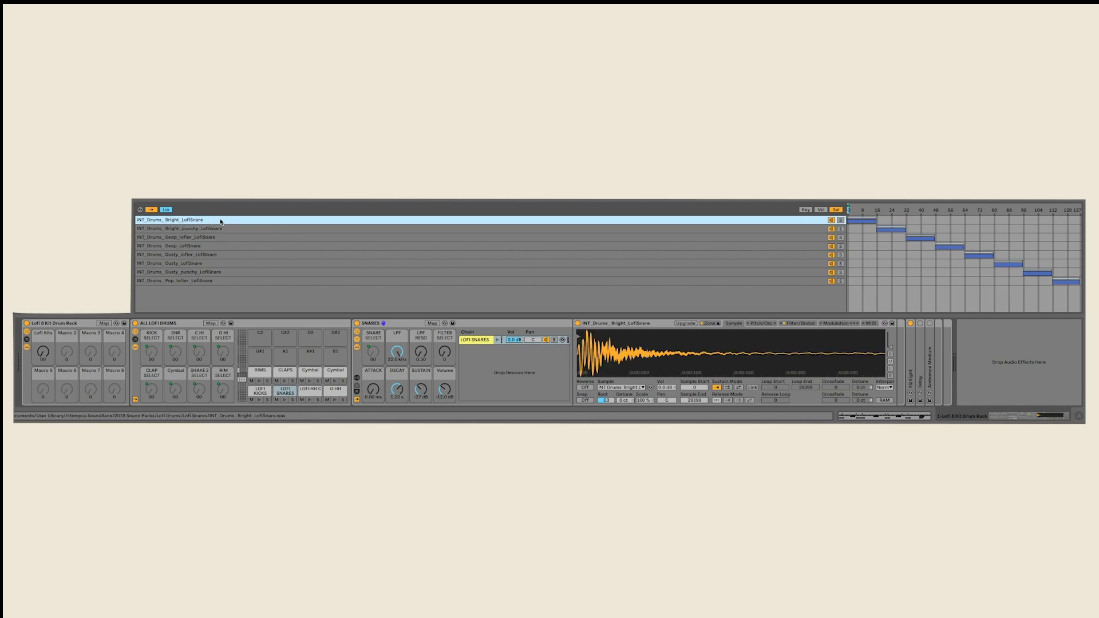
left_click(250, 228)
left_click(824, 211)
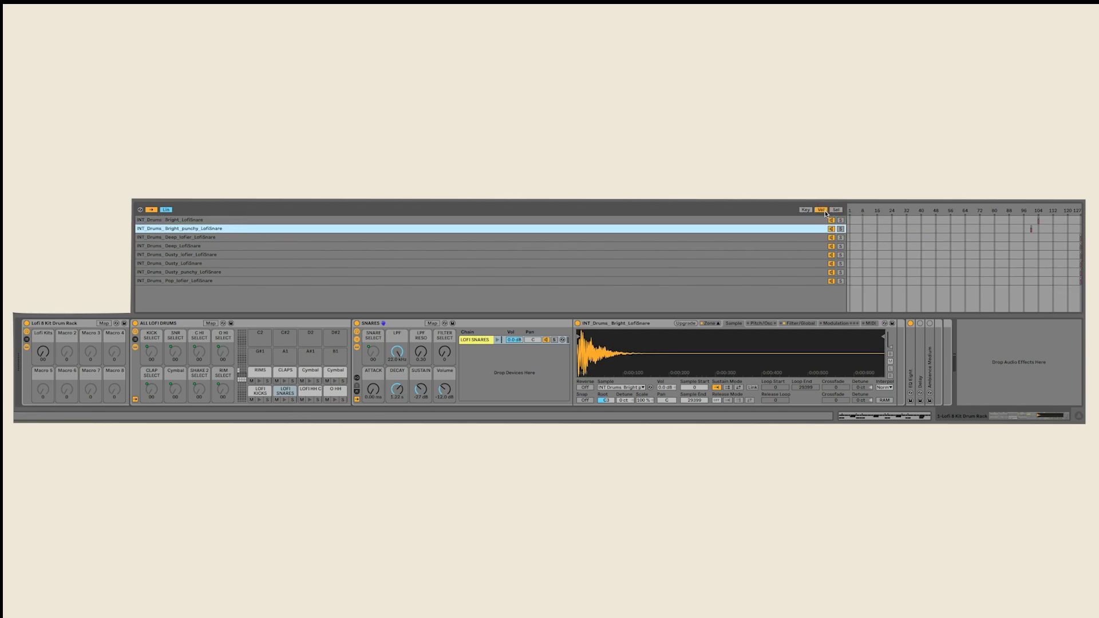
Stagger the eight snare velocity zones from 120 up to 127, then trigger the LOFI SNARES pad
left_click(1039, 222)
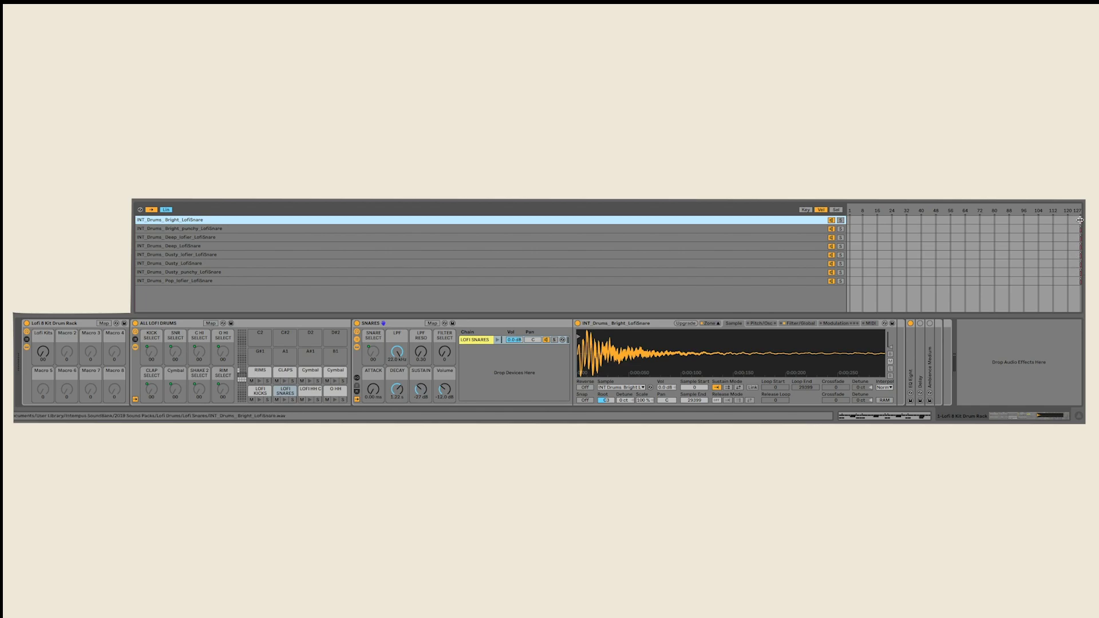
left_click_drag(1080, 220, 1068, 219)
left_click(1079, 281)
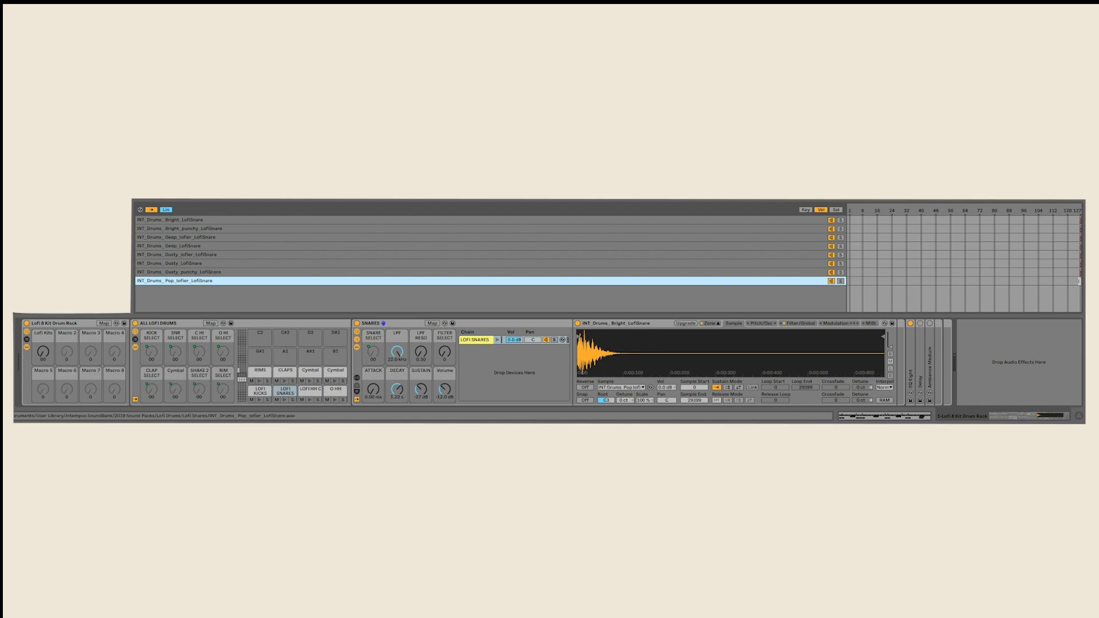
left_click(768, 275)
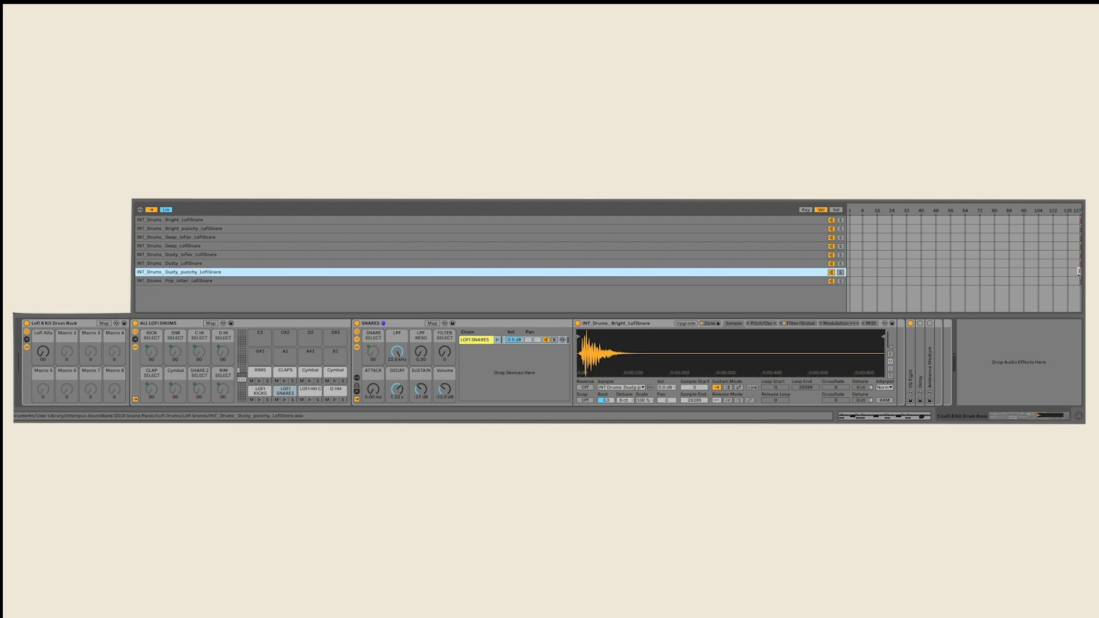
left_click(806, 267)
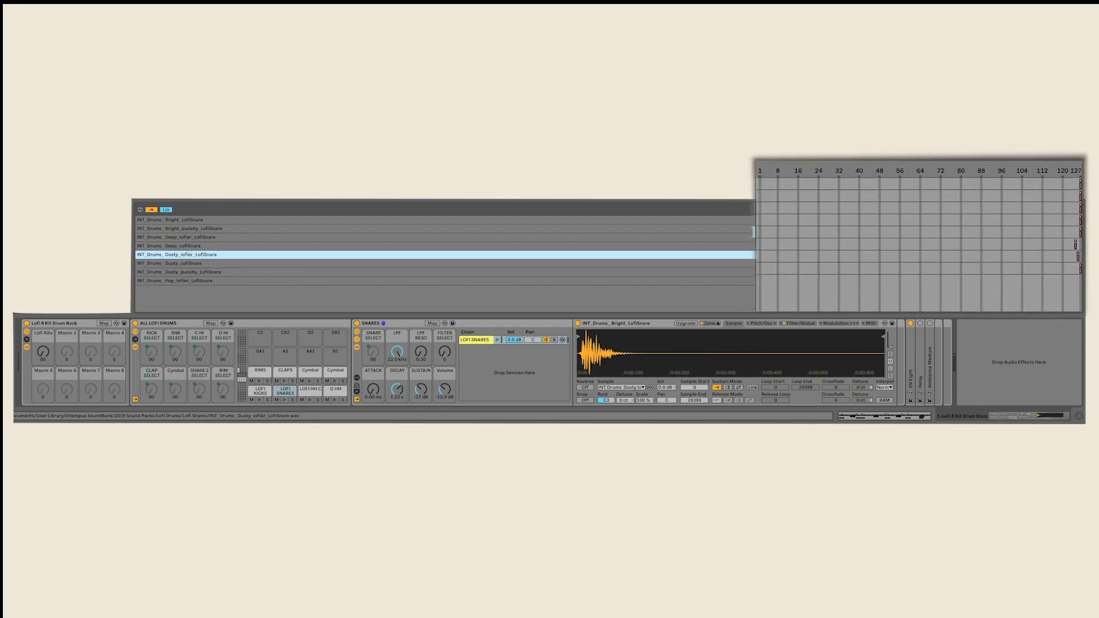
left_click(805, 237)
left_click(805, 228)
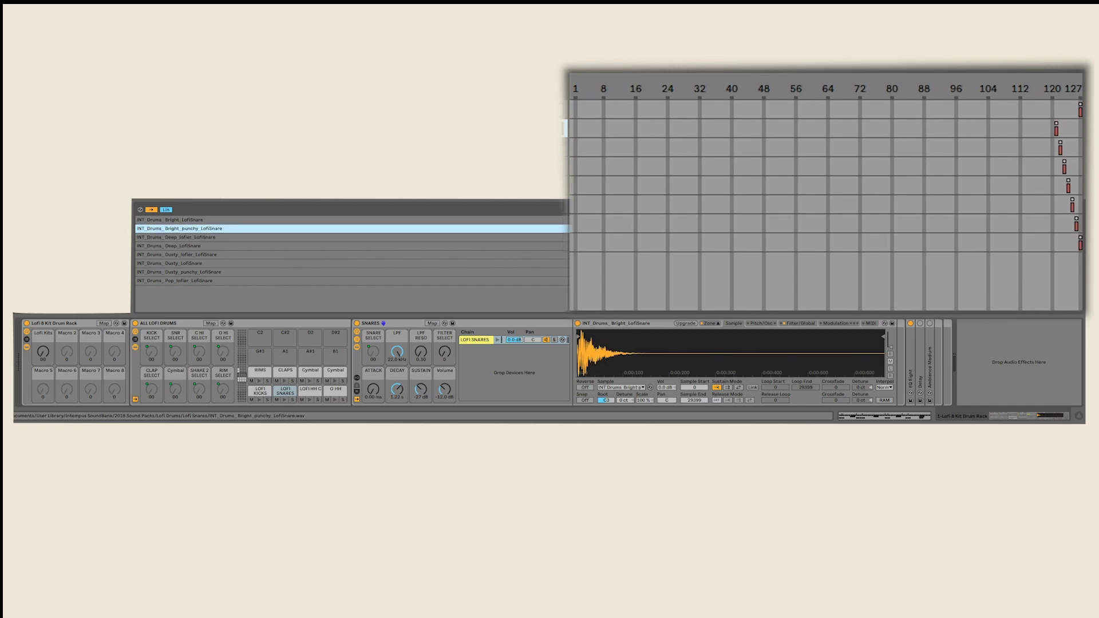
left_click(806, 220)
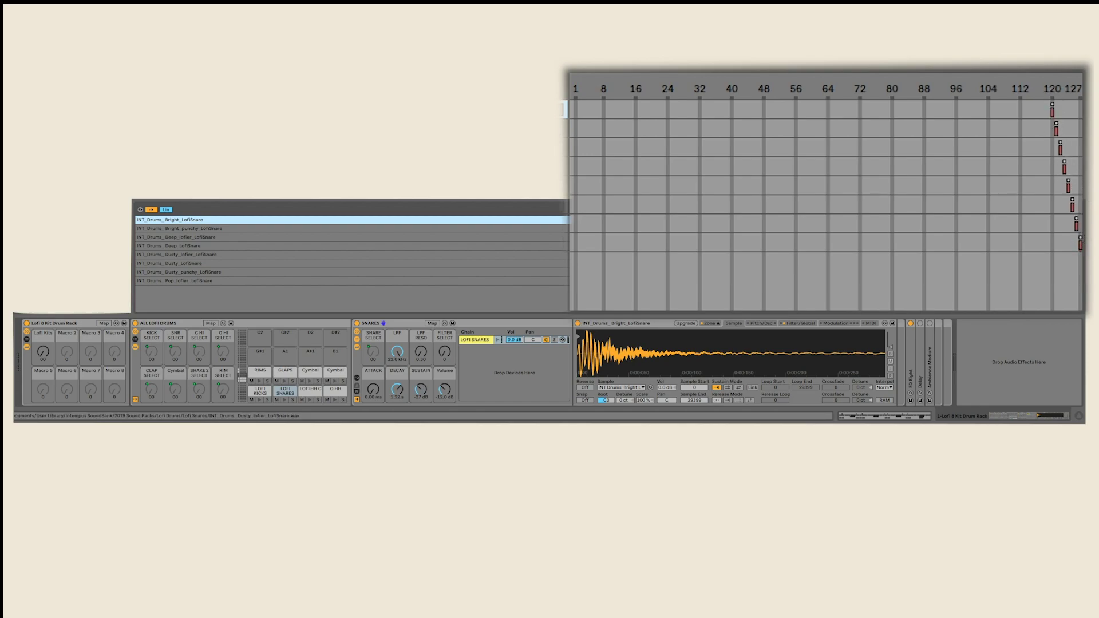
left_click(497, 339)
left_click(704, 349)
Insert the Velocity MIDI effect after the Lofi 8 Kit Drum Rack, ahead of ALL LOFI DRUMS
scroll(634, 339, "down", 3)
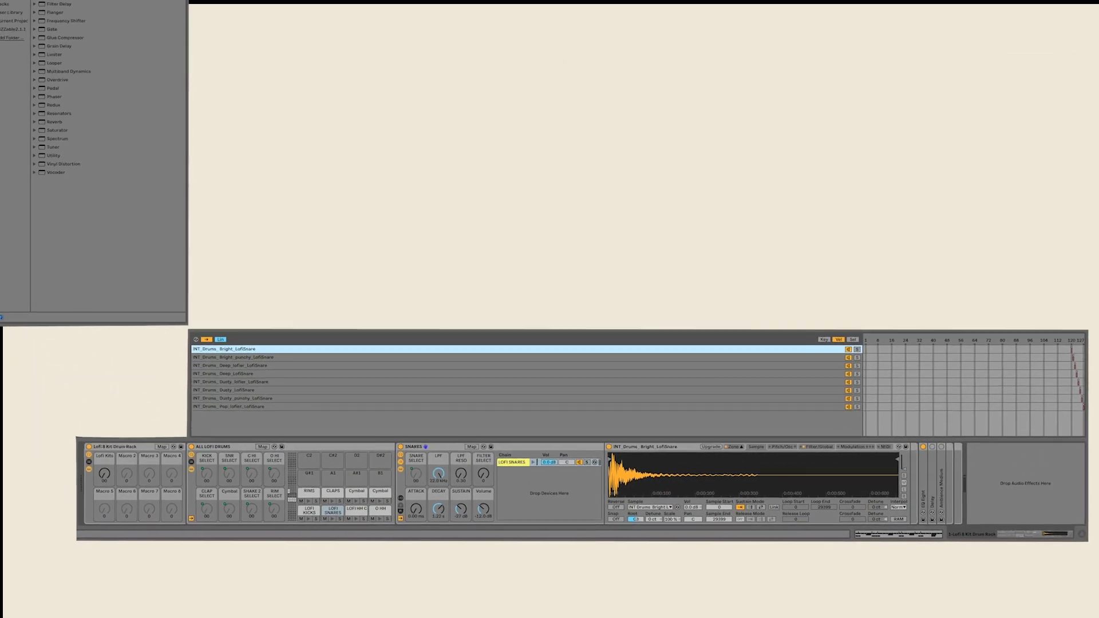
left_click(81, 103)
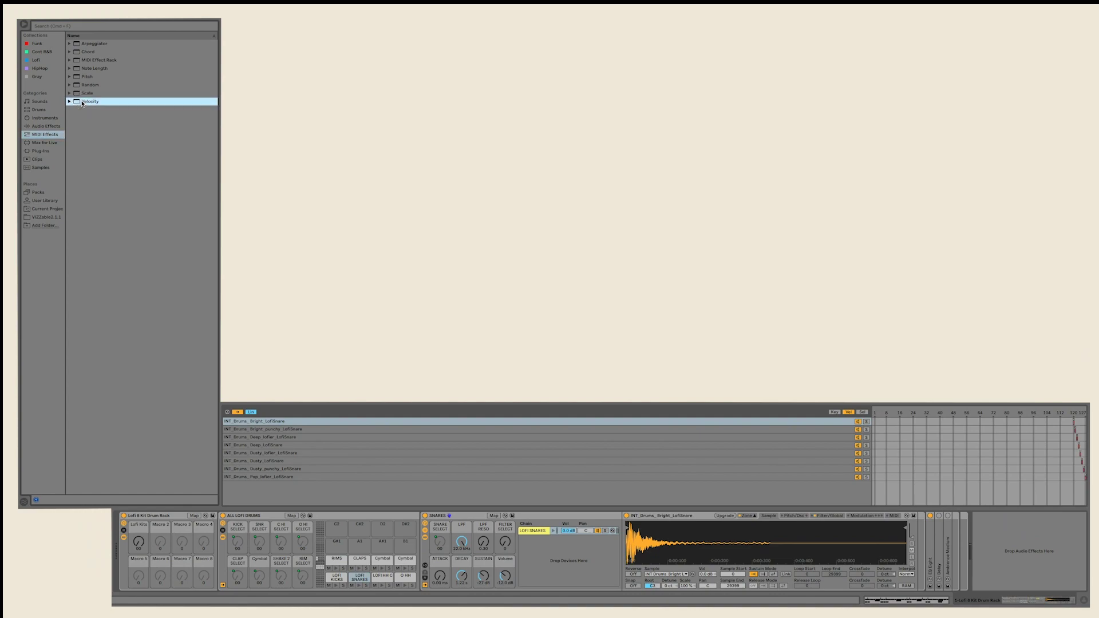
left_click_drag(79, 104, 224, 558)
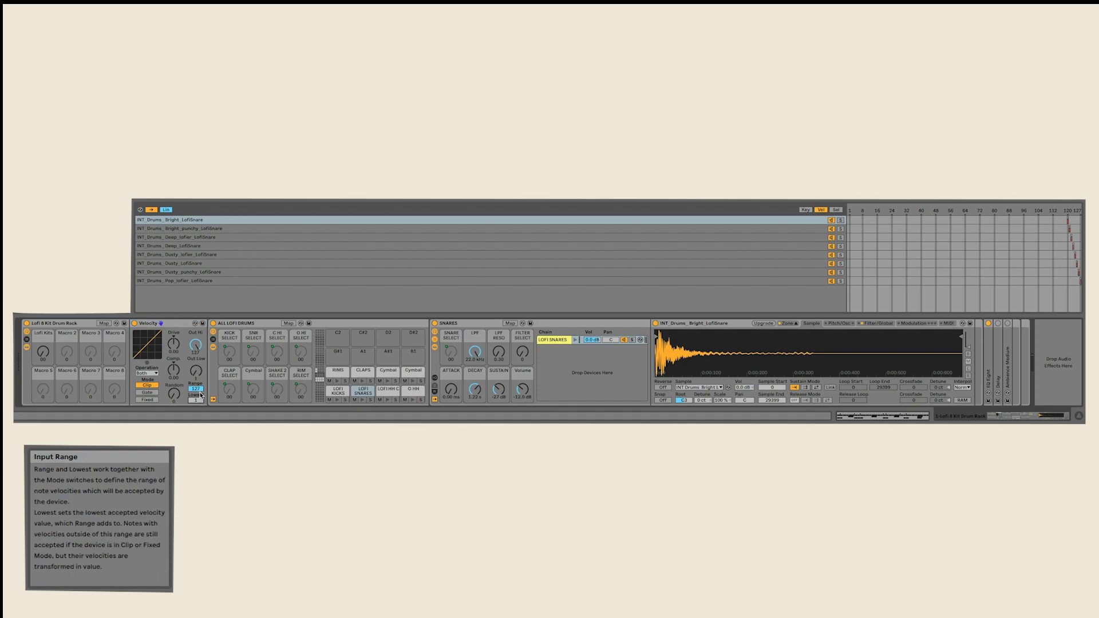
Raise the Velocity device's Lowest to 120 and leave Out Low at 120 below Out Hi 127
left_click_drag(198, 400, 198, 408)
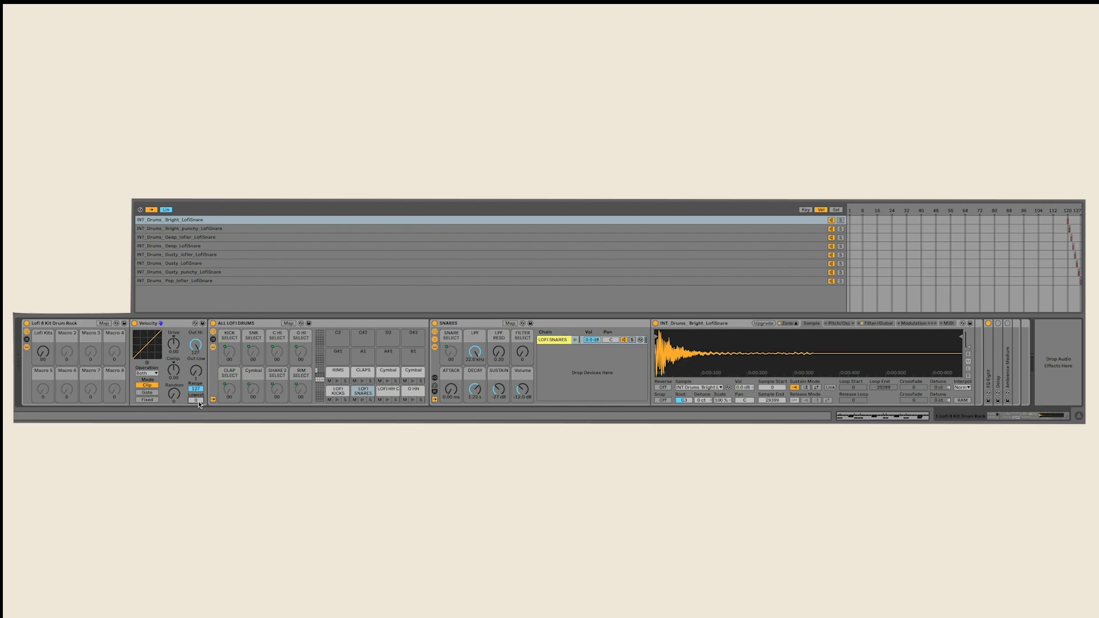
left_click_drag(199, 404, 199, 347)
left_click_drag(198, 404, 196, 359)
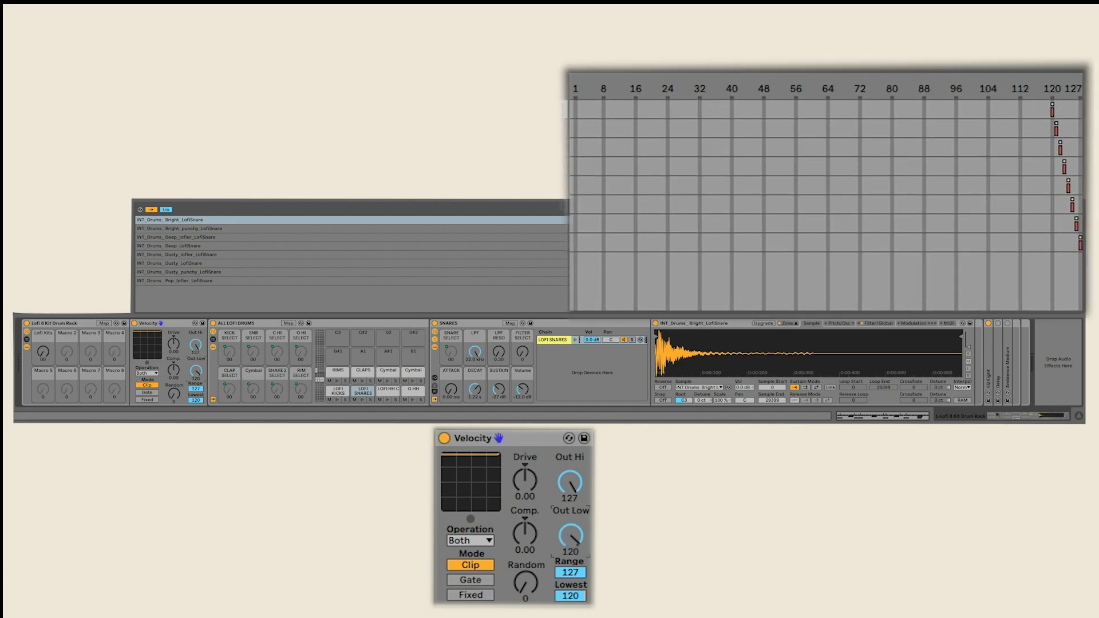
key("Up")
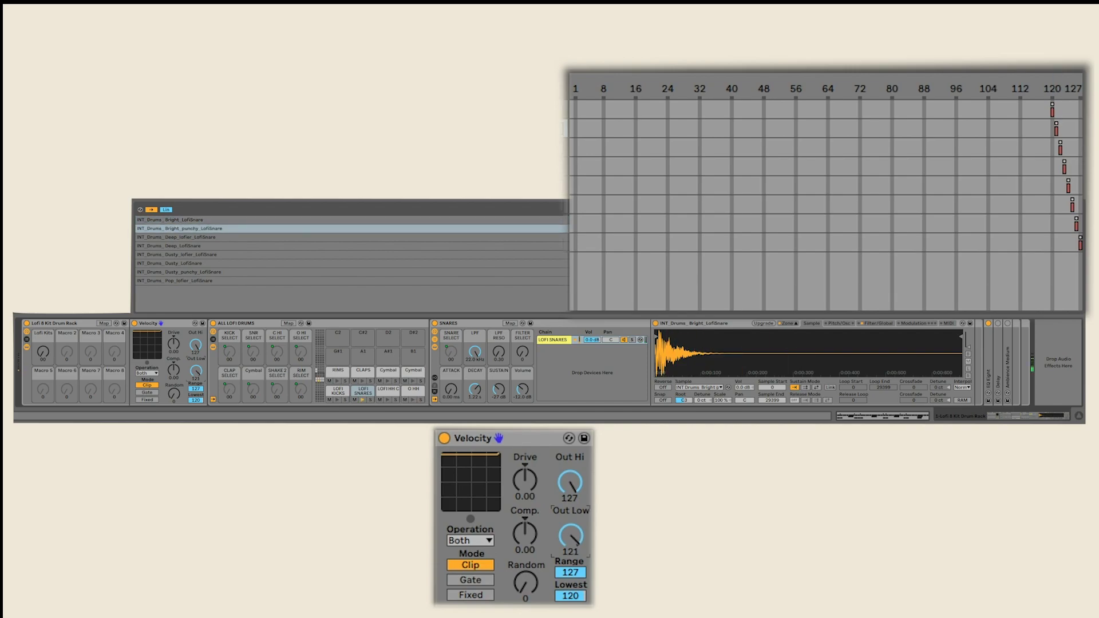
key("Up")
key("Up")
key("Up")
key("Up")
key("Up")
key("Up")
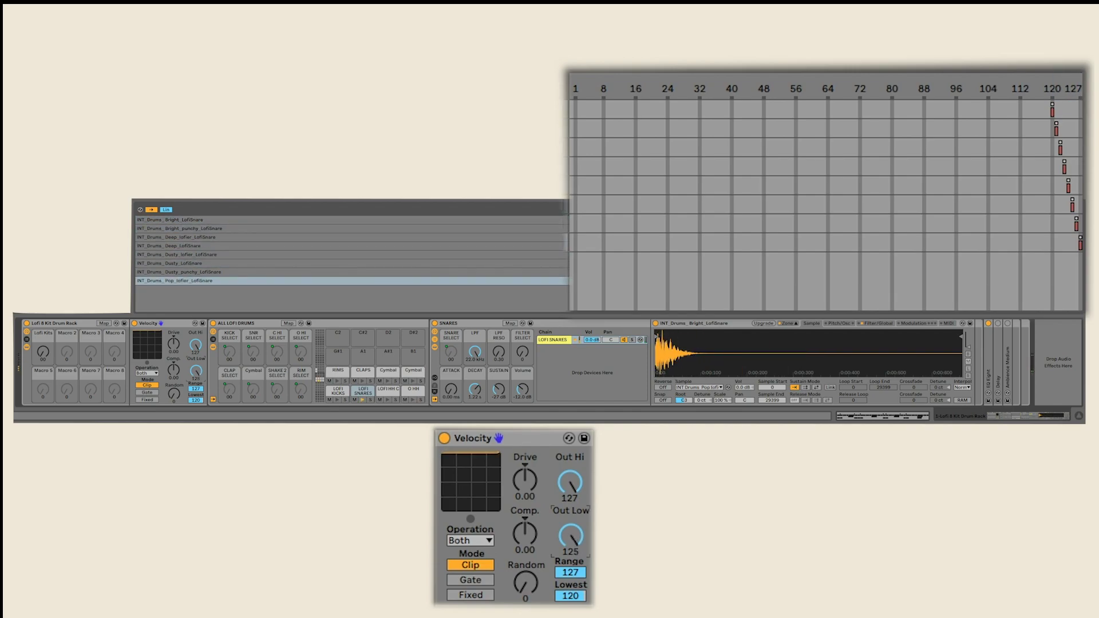
key("Down")
key("Down")
key("Down")
key("Down")
key("Down")
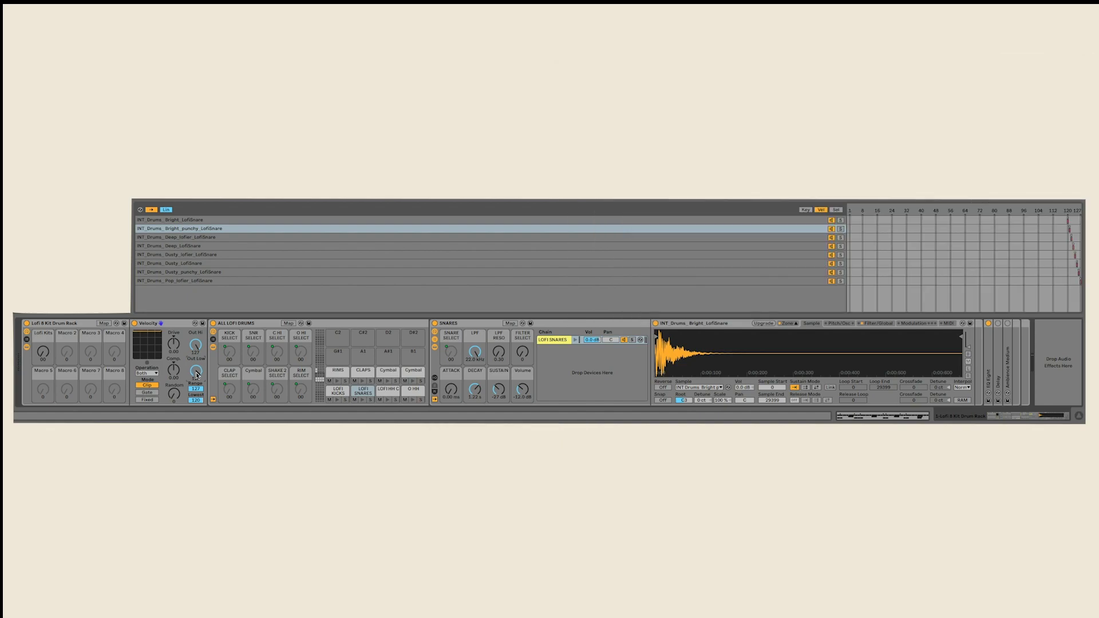
Map the Lofi Kits macro to Velocity's Out Low with a 120–127 range, then exit Map mode
left_click(105, 326)
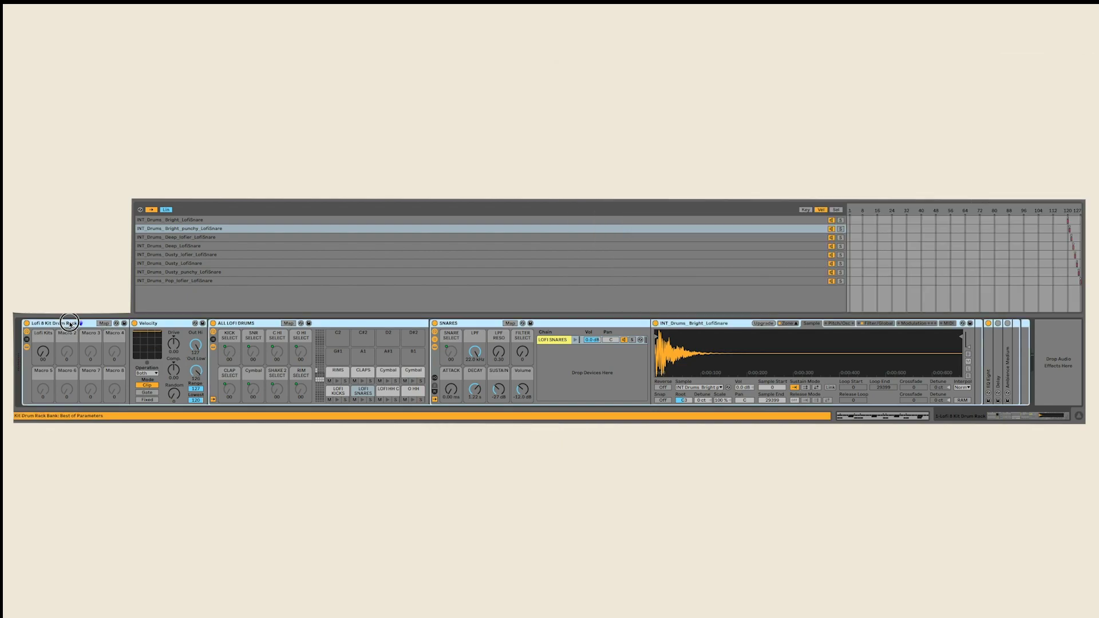
mouse_move(39, 353)
left_mouse_down()
mouse_move(39, 343)
mouse_move(39, 361)
left_mouse_up()
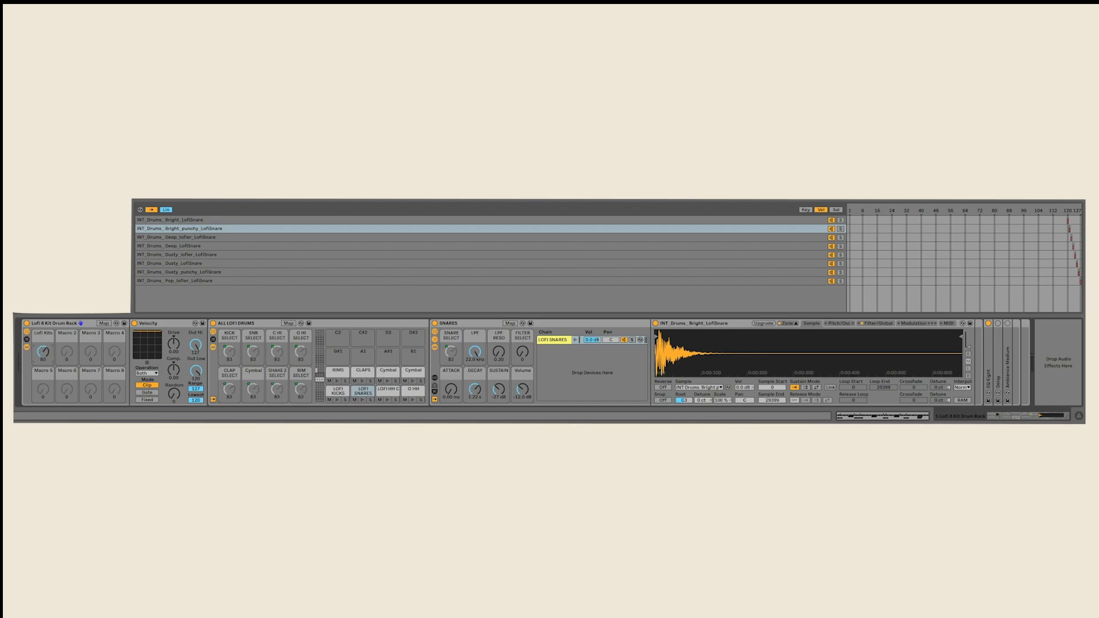
left_click(92, 324)
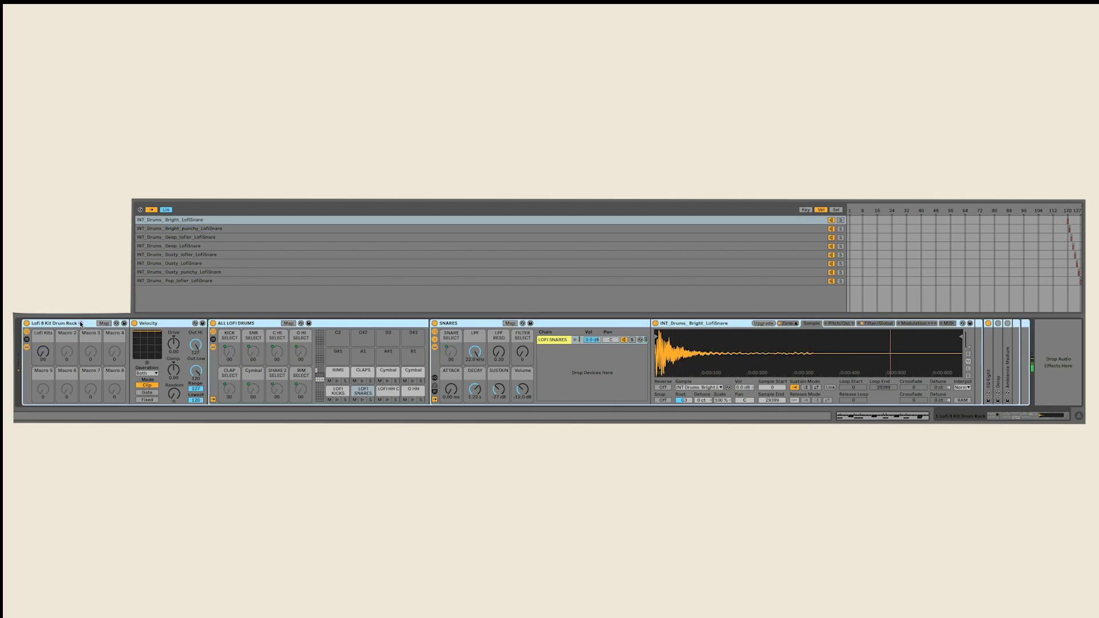
left_click(104, 324)
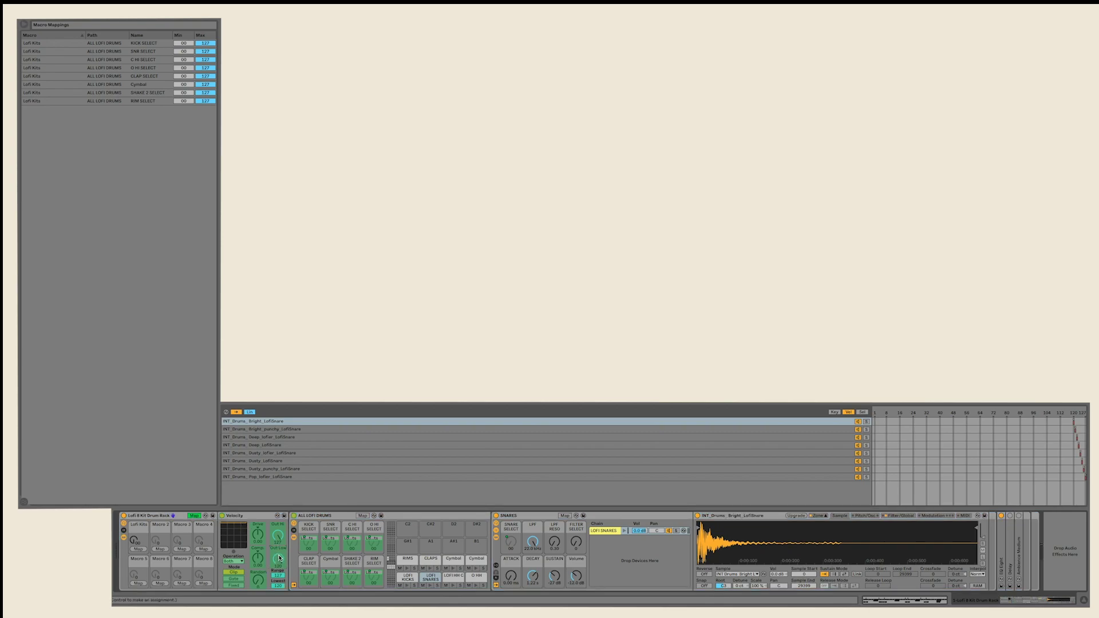
left_click(138, 550)
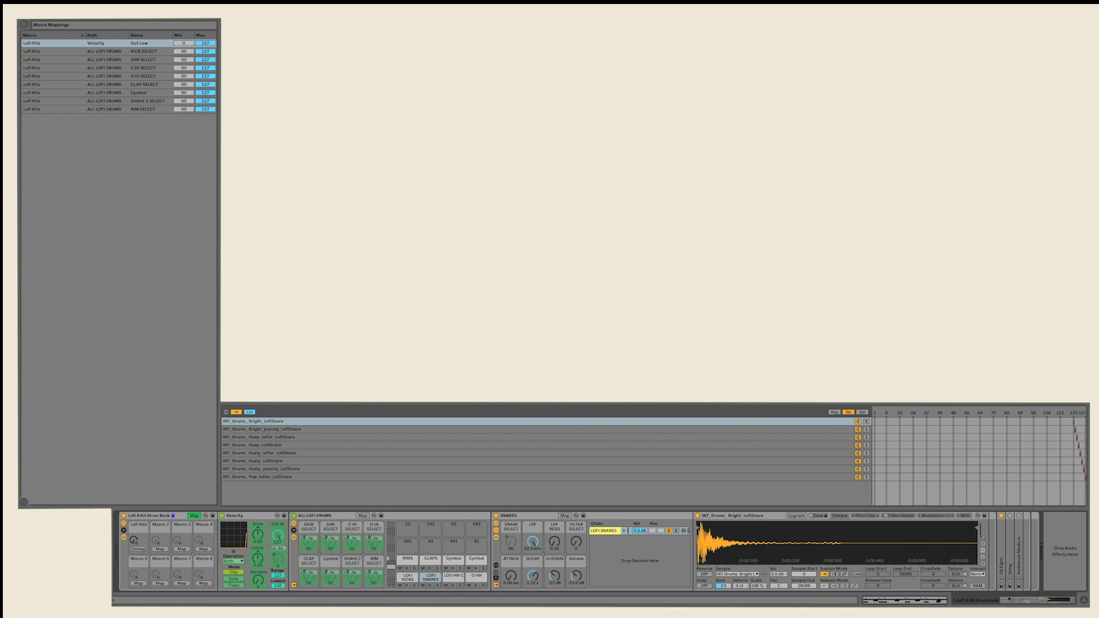
left_click(217, 61)
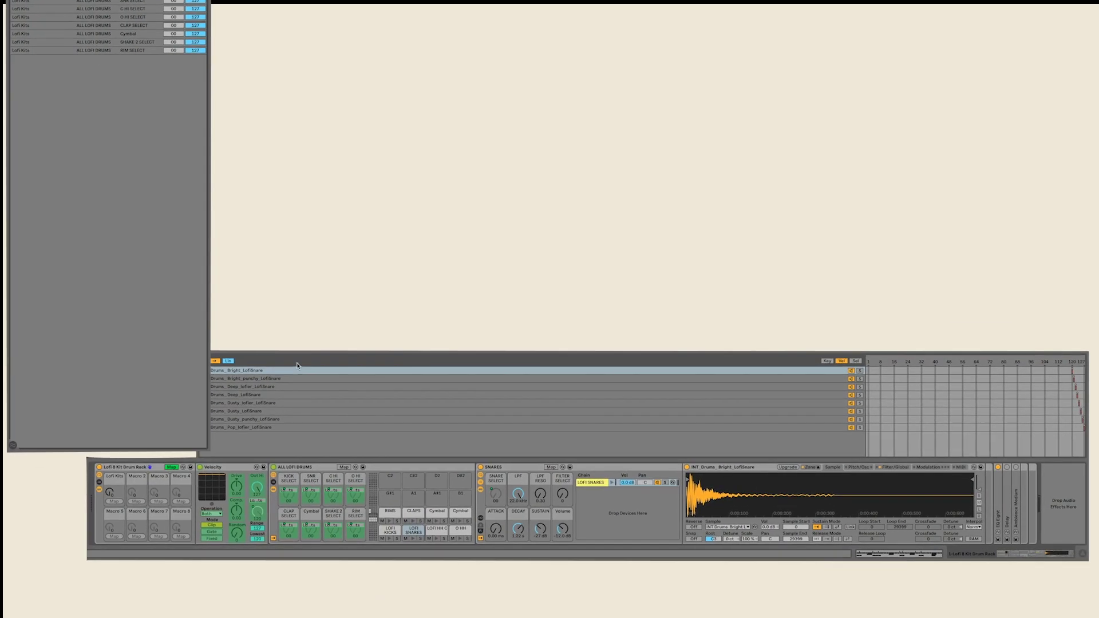
left_click(127, 370)
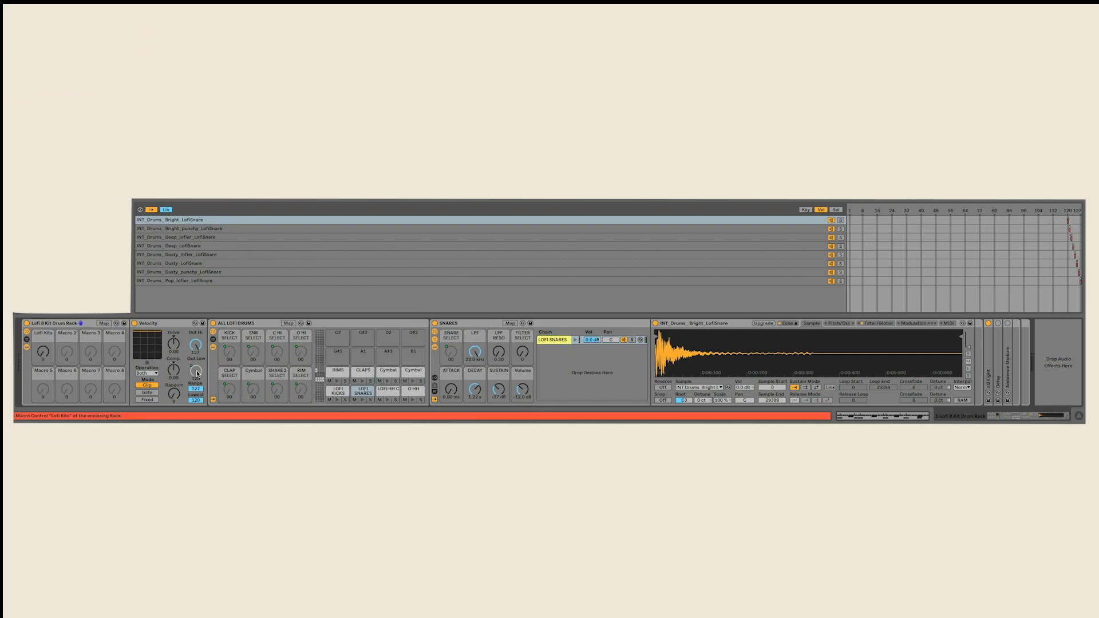
Sweep the Lofi Kits macro onto Dusty_LofiSnare and Dusty_punchy_LofiSnare, then back to 0
left_click_drag(197, 373, 197, 370)
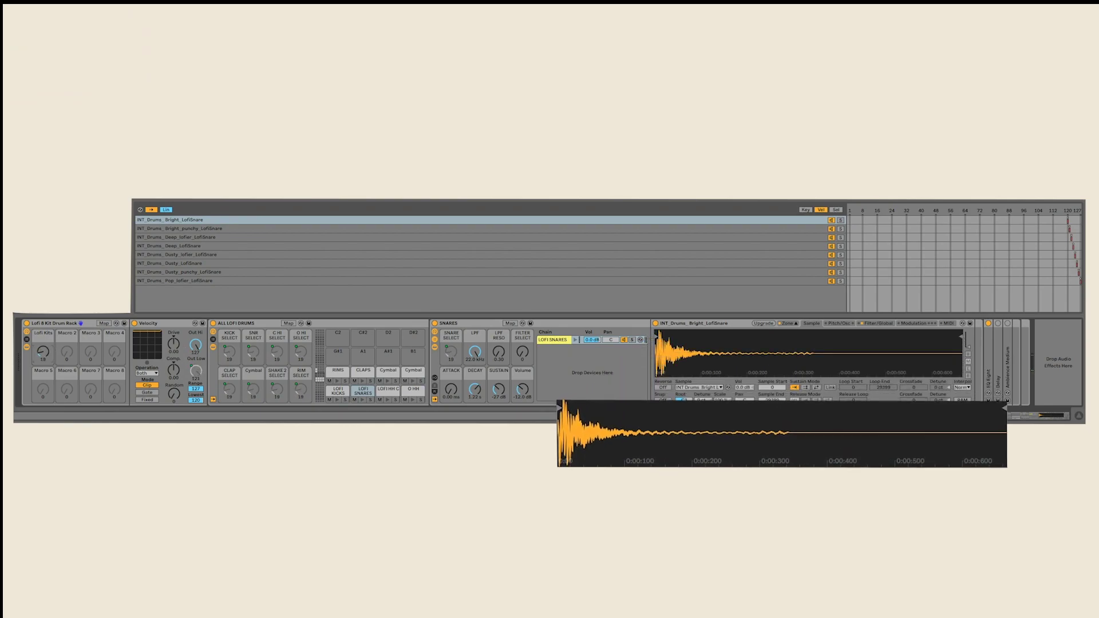
left_click_drag(197, 370, 197, 367)
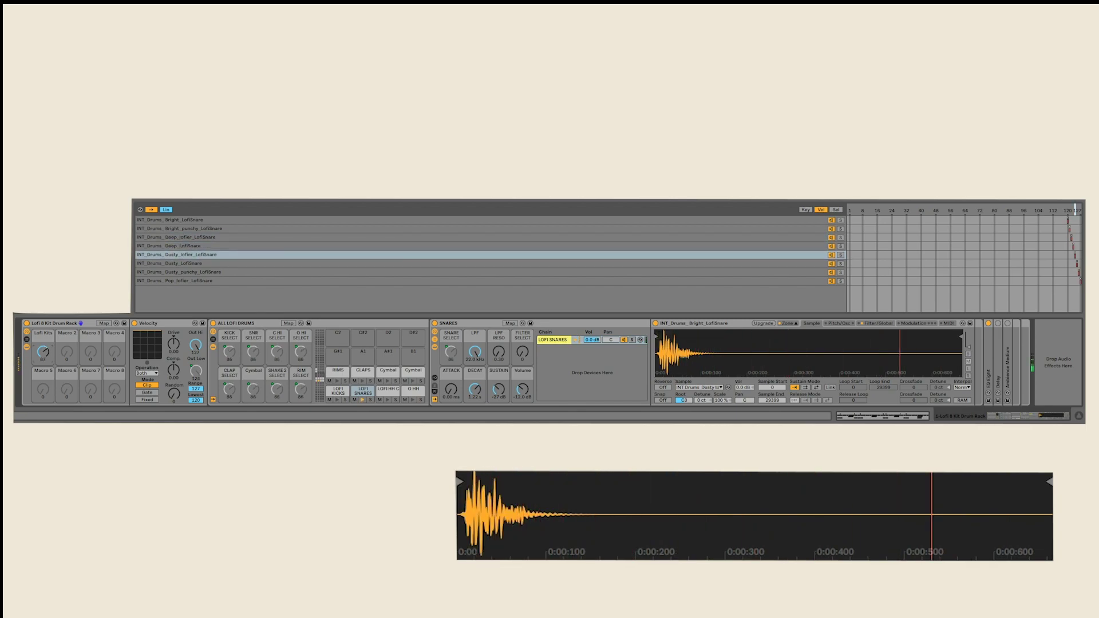
left_click_drag(43, 354, 43, 346)
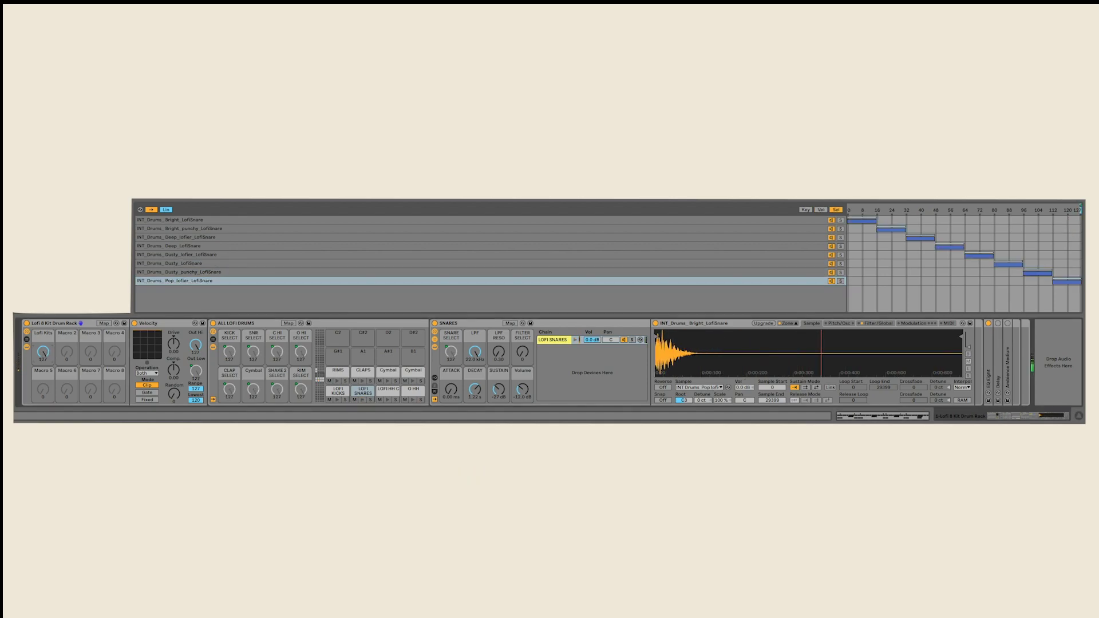
left_click_drag(43, 346, 43, 349)
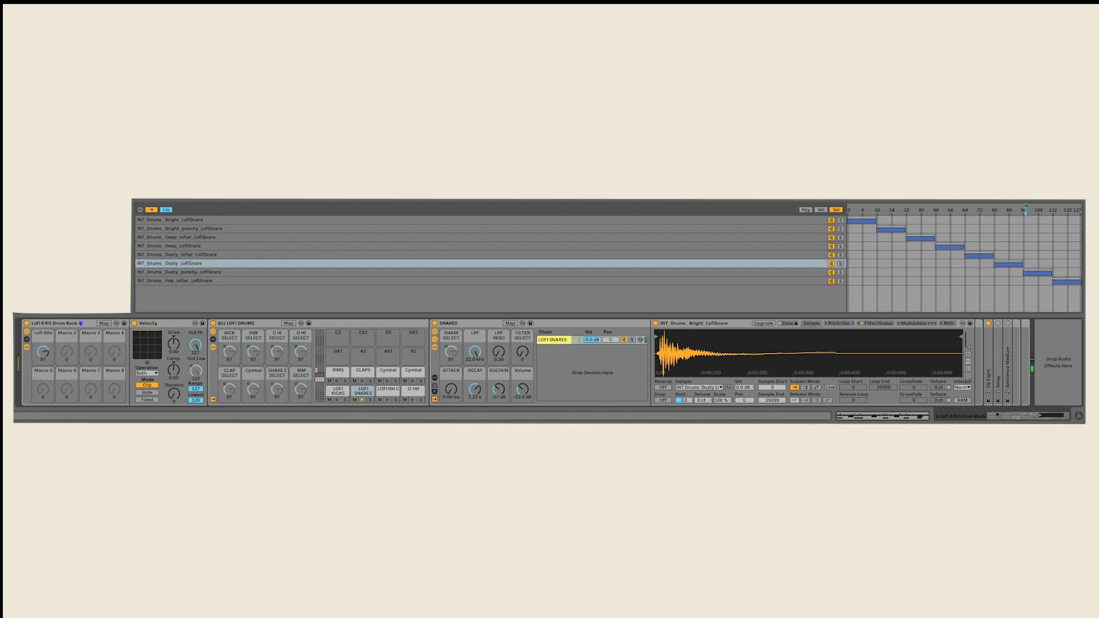
left_click_drag(45, 355, 45, 435)
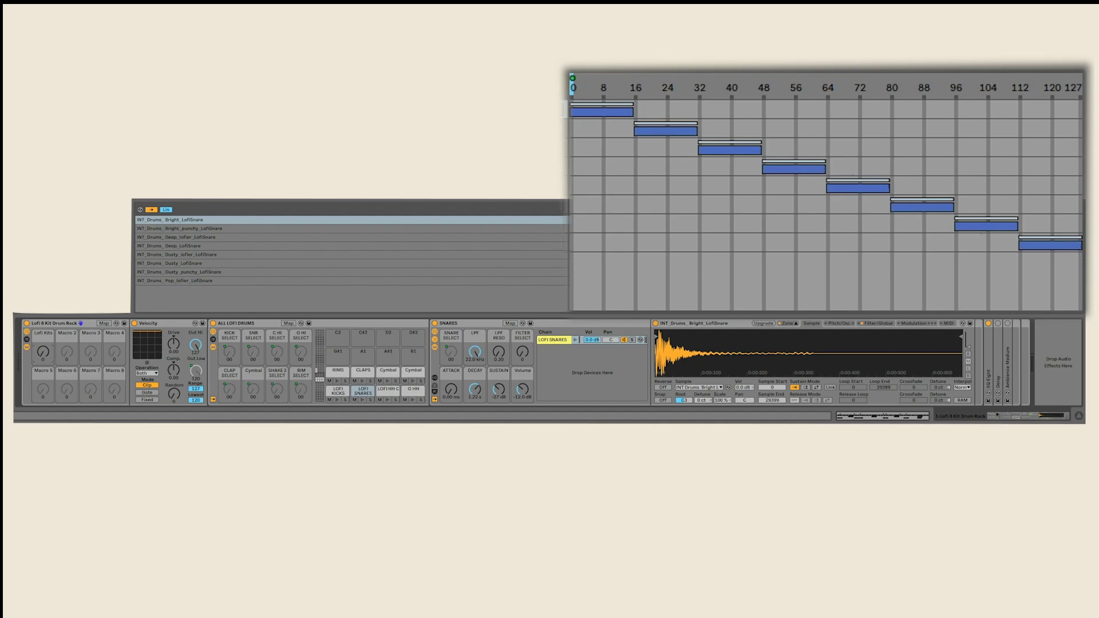
Raise the Lofi Kits macro stepwise through the 16-step snare zones, then select the Pop_lofier_LofiSnare chain
left_click_drag(43, 352, 43, 349)
left_click_drag(43, 349, 43, 342)
left_click_drag(43, 342, 43, 340)
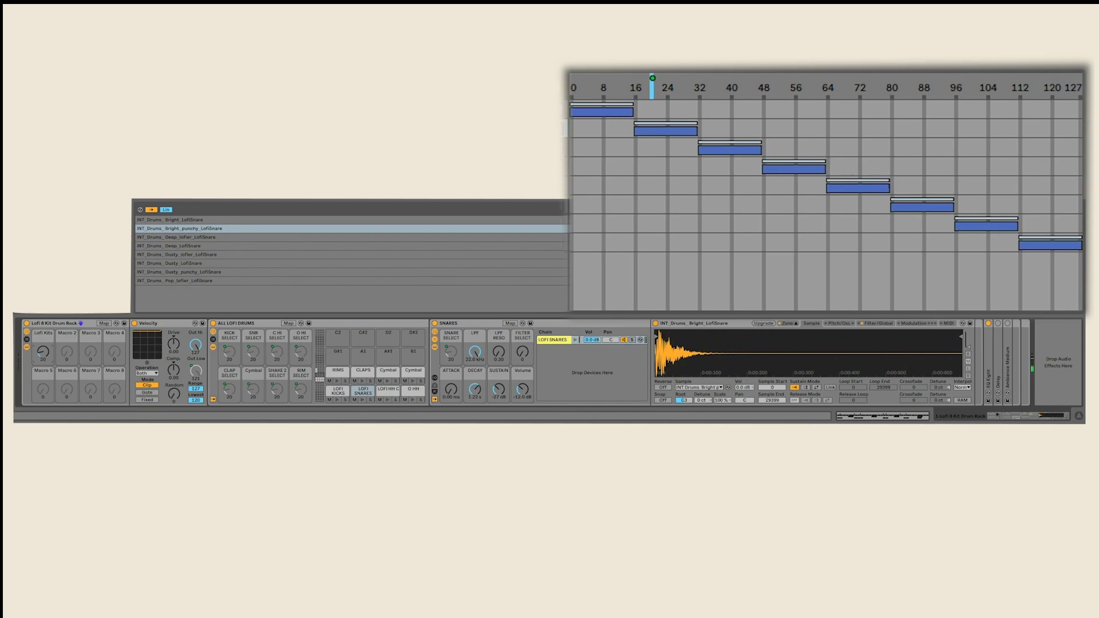
left_click_drag(43, 341, 43, 334)
left_click_drag(42, 333, 43, 316)
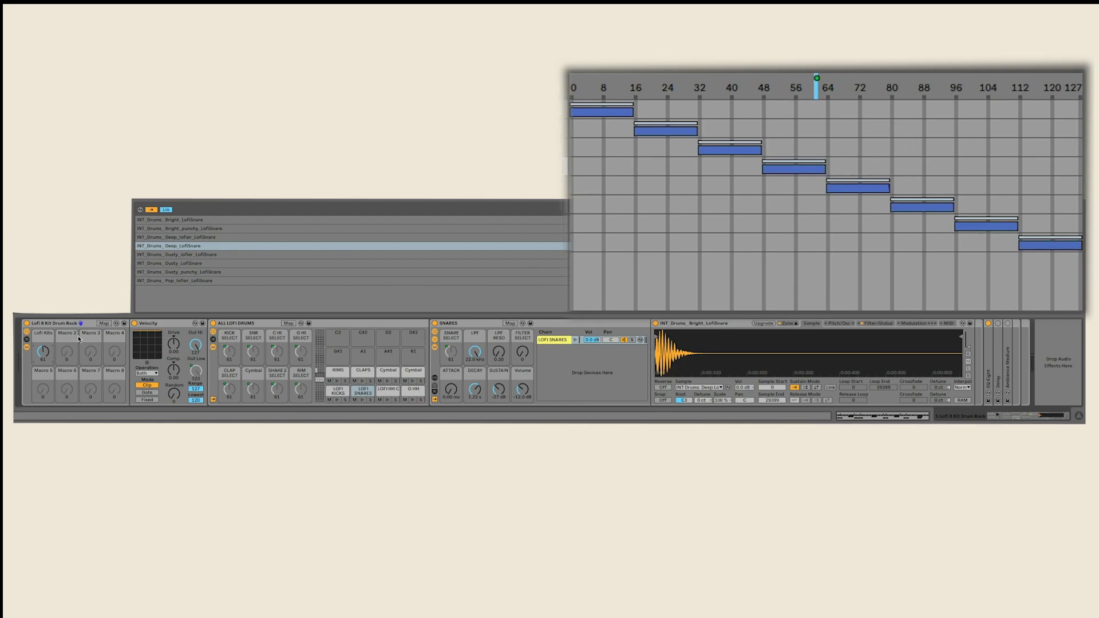
mouse_move(47, 355)
left_mouse_down()
mouse_move(47, 316)
mouse_move(43, 356)
left_mouse_up()
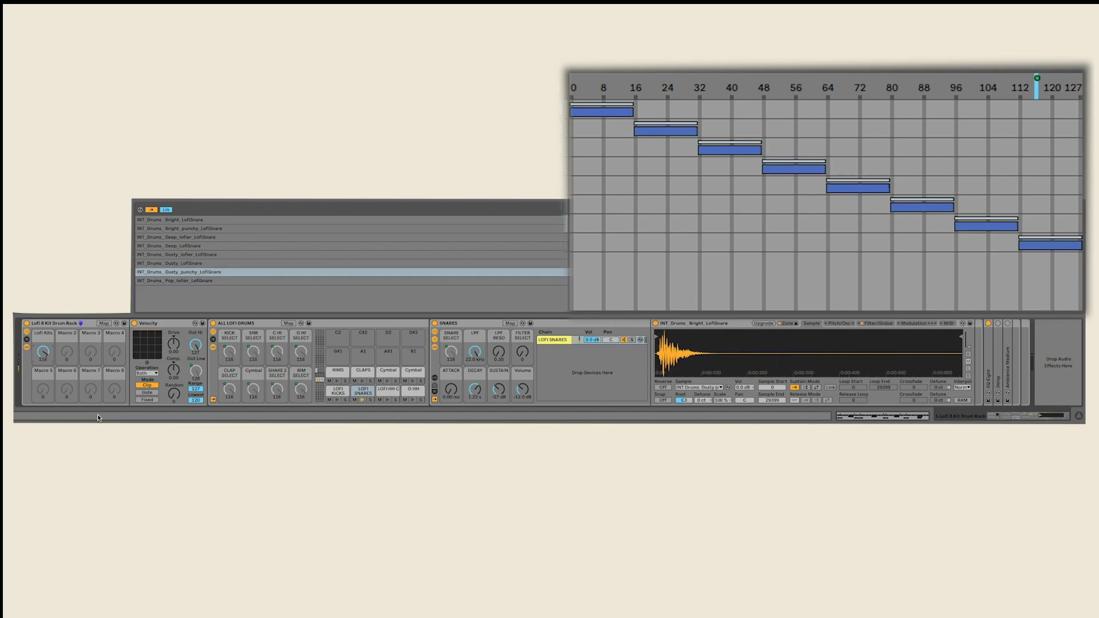
left_click(1048, 244)
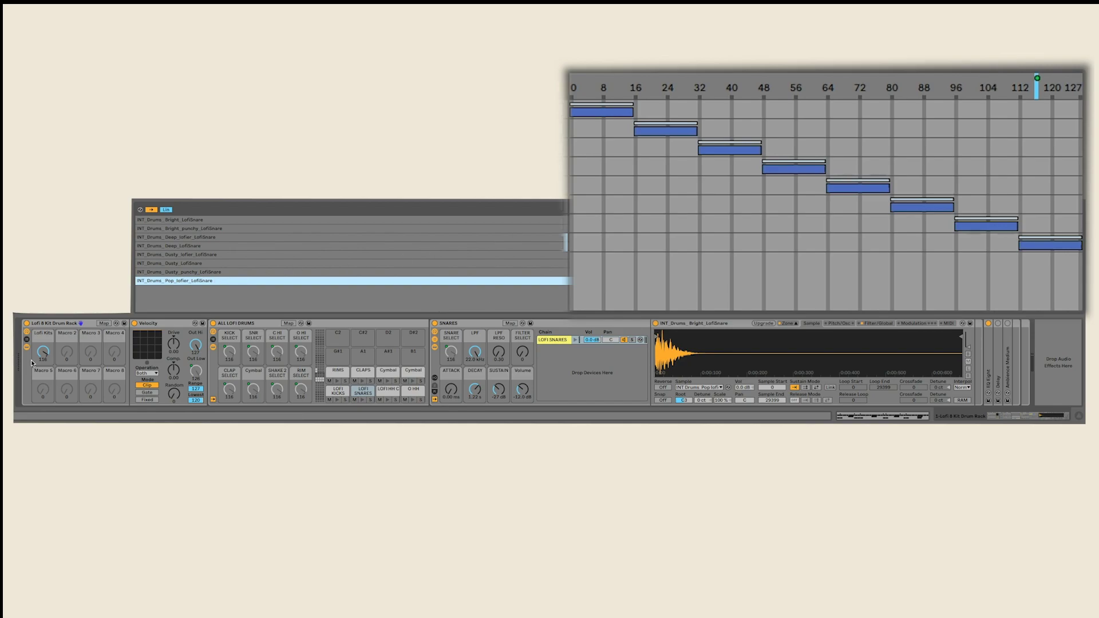
Turn the Lofi Kits macro to 127, then lower it onto Dusty_lofier_LofiSnare
left_click_drag(43, 352, 43, 361)
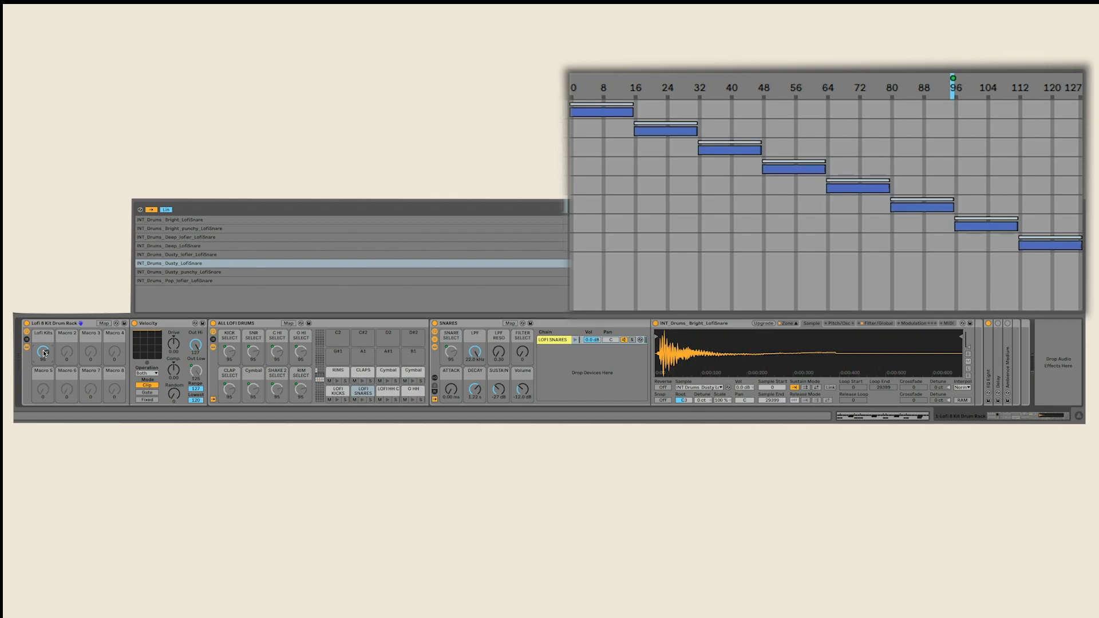
left_click_drag(43, 362, 43, 372)
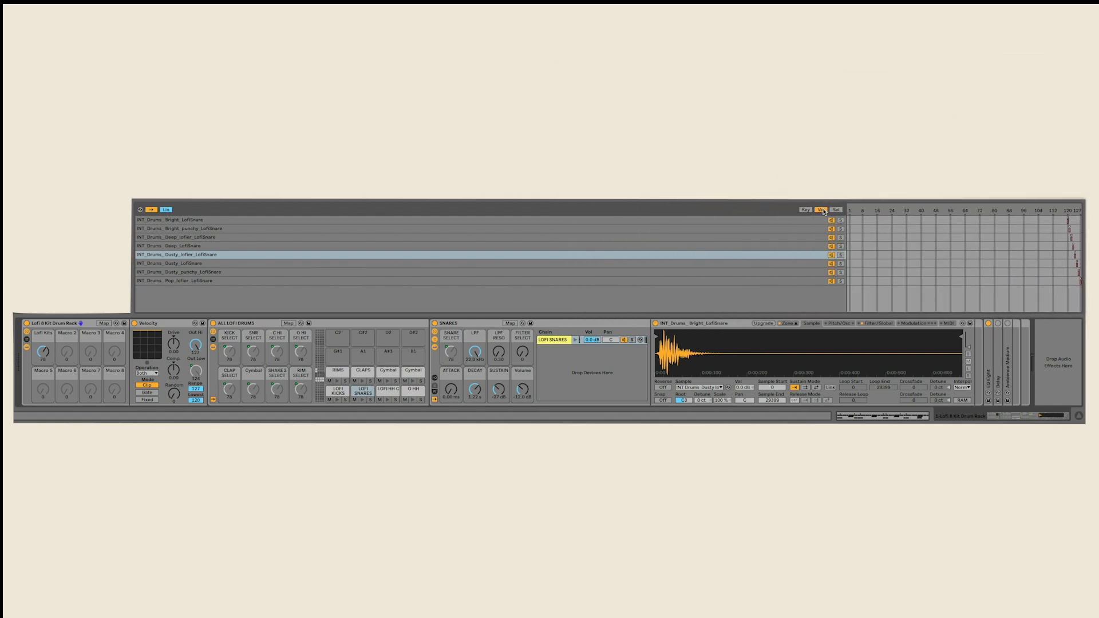
Select all eight snare chains, then bring INT_Drums_Bright_LofiSnare's waveform into the sample editor
left_click(694, 220)
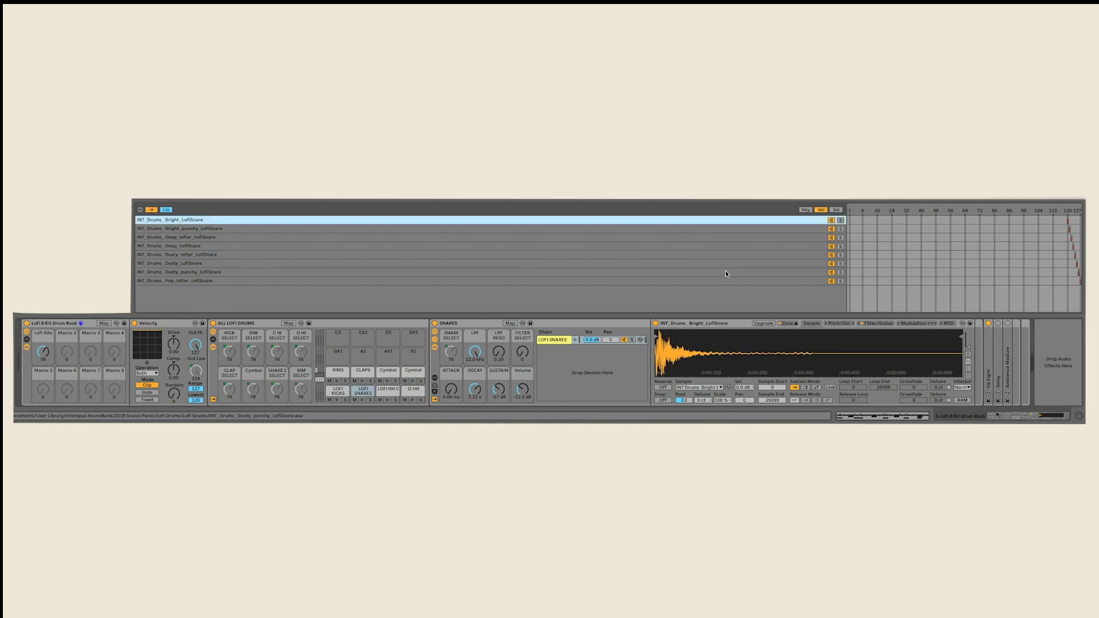
left_click(726, 277, "shift")
left_click(693, 239)
left_click(726, 228)
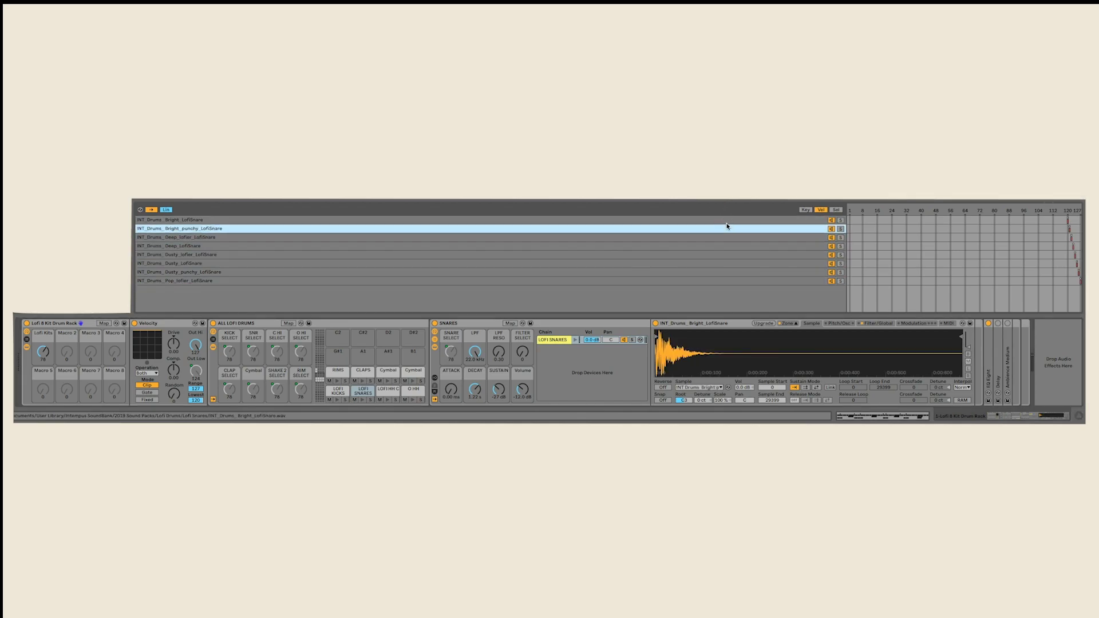
left_click(728, 219)
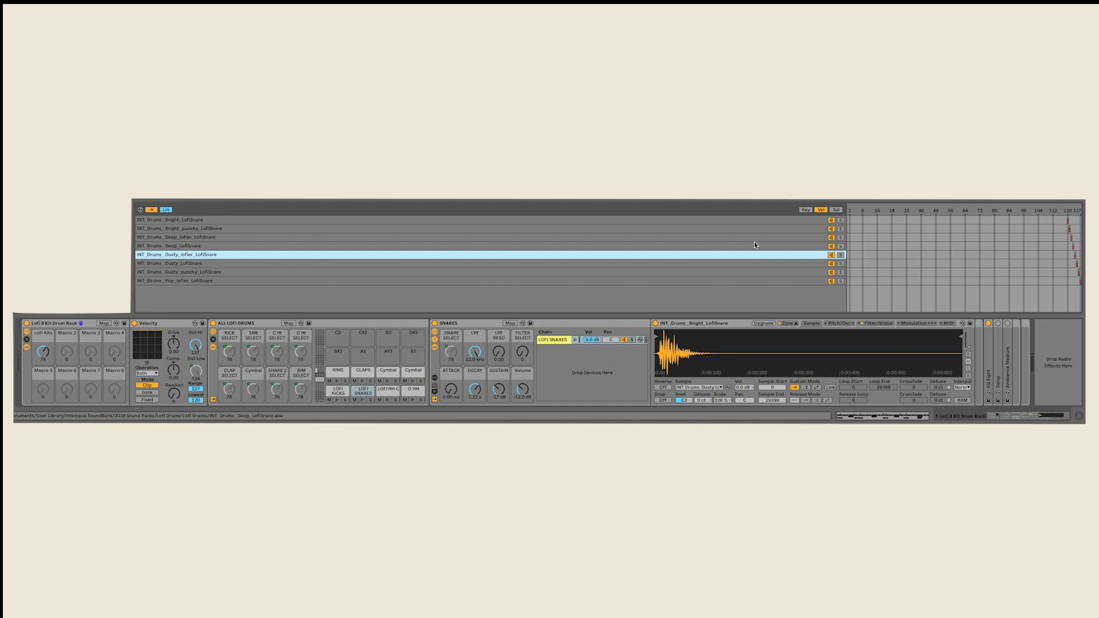
left_click(753, 223)
left_click(754, 222)
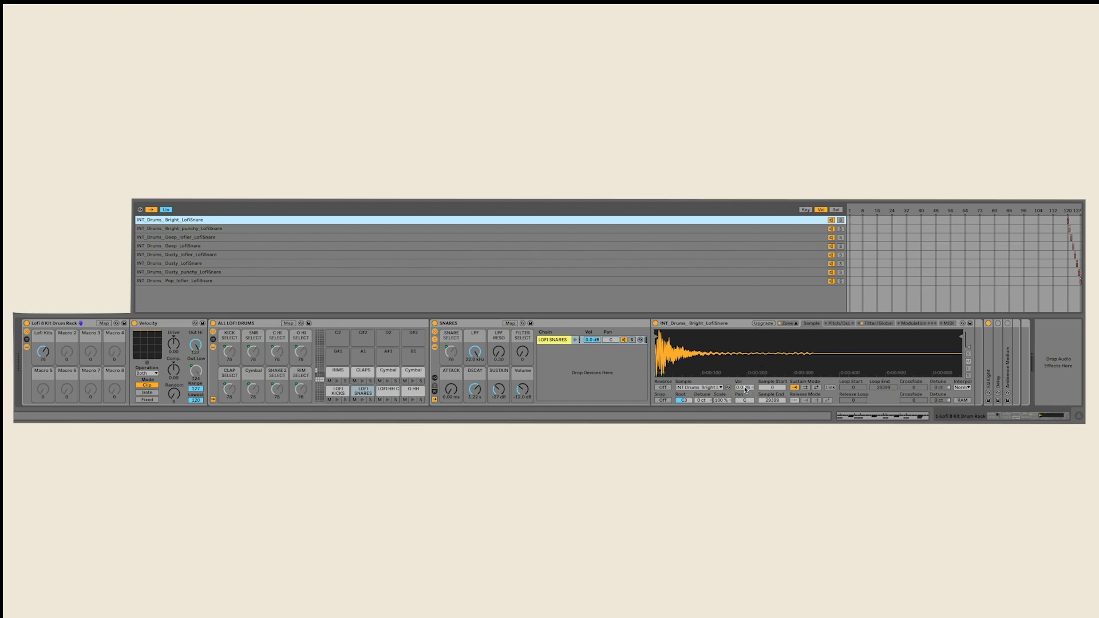
Raise the Bright snare's Simpler volume to 7.1 dB
mouse_move(744, 387)
left_mouse_down()
mouse_move(744, 371)
mouse_move(744, 384)
left_mouse_up()
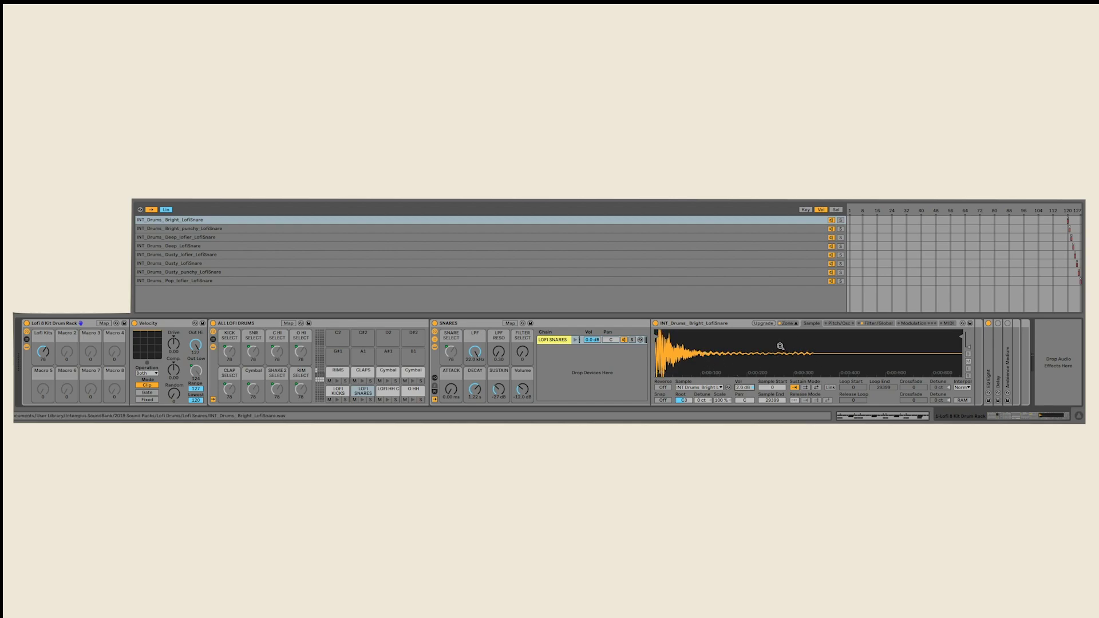
scroll(778, 343, "up", 2)
scroll(778, 344, "down", 2)
left_click_drag(747, 391, 747, 379)
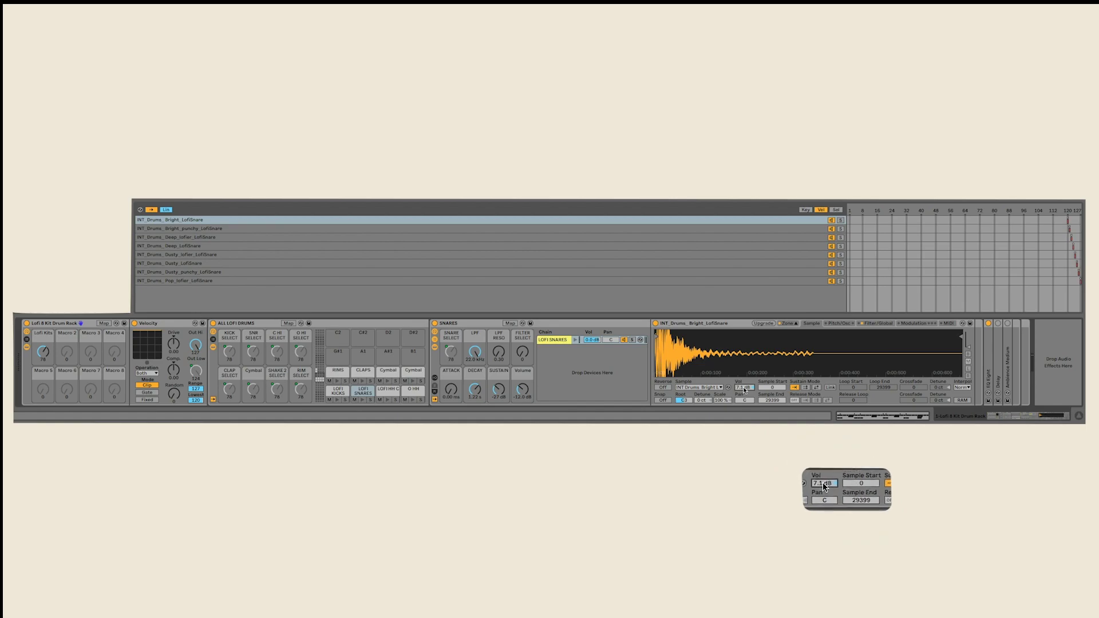
Step down through the snare chains to show INT_Drums_Dusty_LofiSnare in the sample editor
left_click(724, 221)
left_click(726, 230)
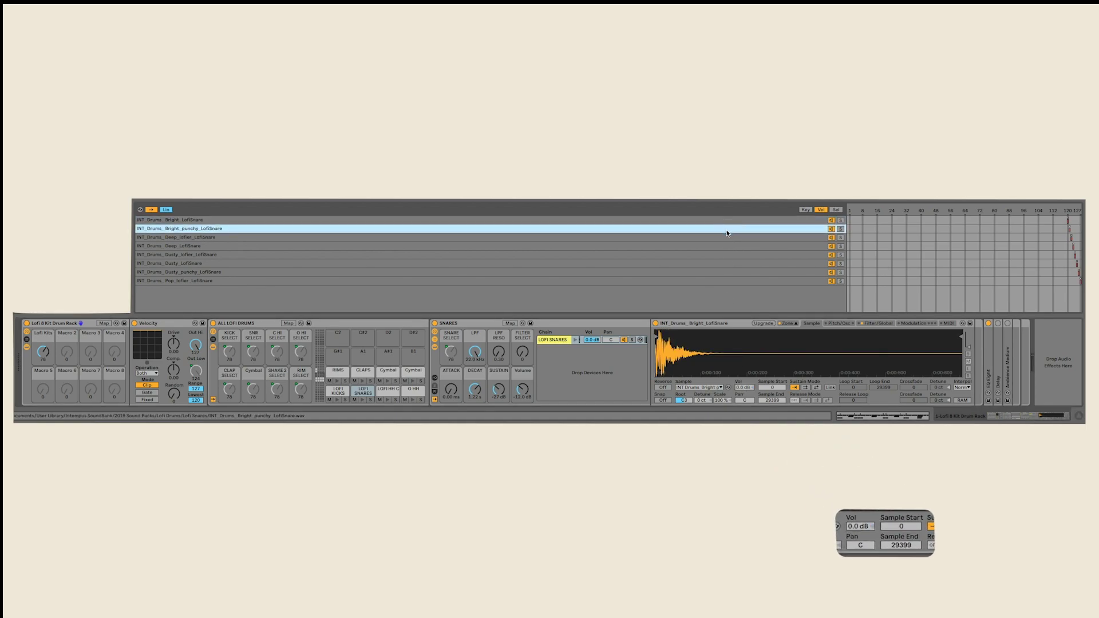
key("Down")
key("Down")
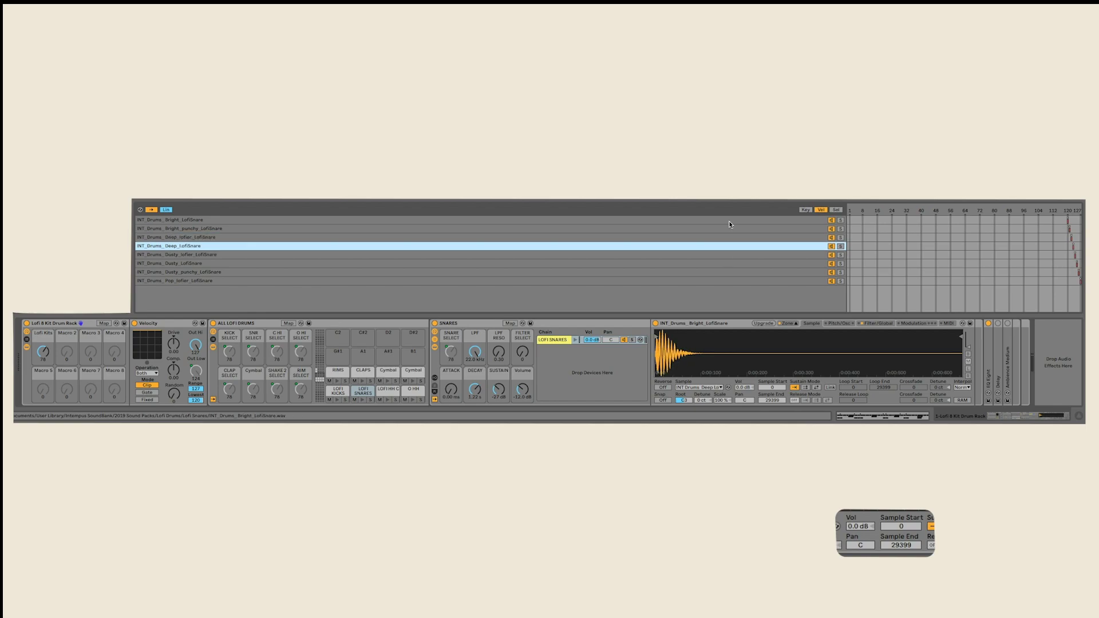
left_click(730, 223)
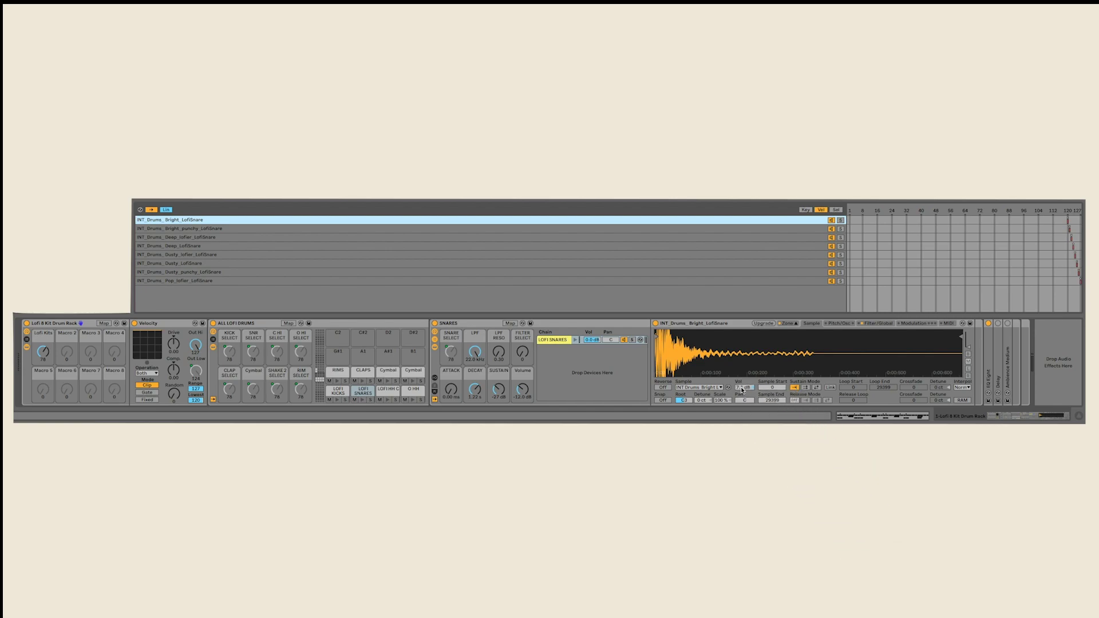
left_click(734, 228)
left_click(737, 236)
left_click(744, 246)
left_click(753, 255)
left_click(762, 263)
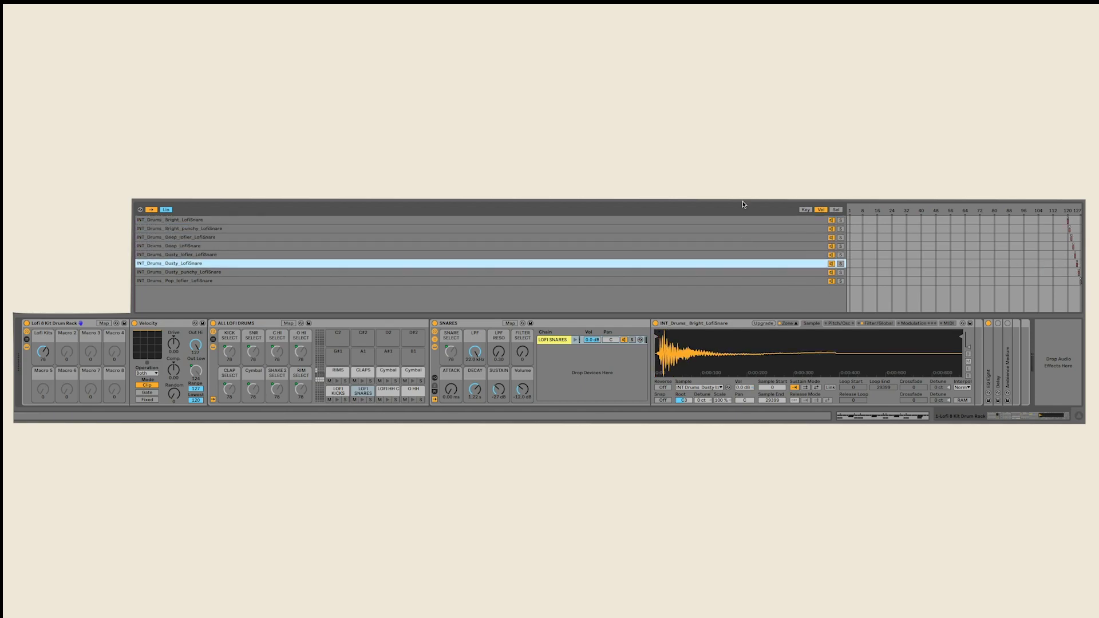
left_click(804, 211)
left_click(414, 372)
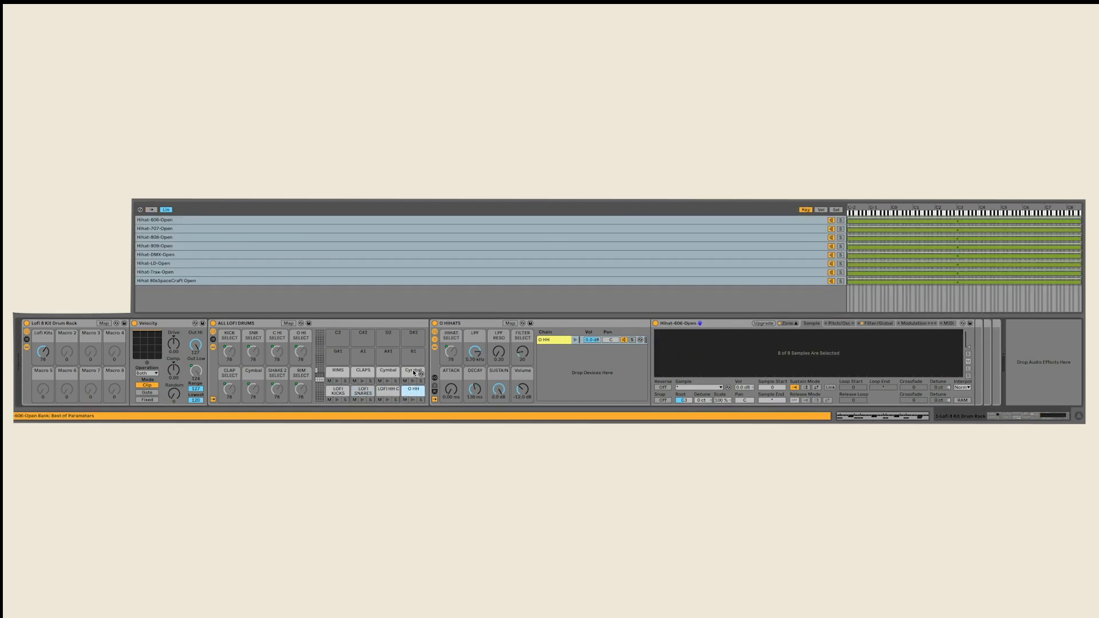
left_click(363, 372)
left_click(338, 372)
left_click(338, 392)
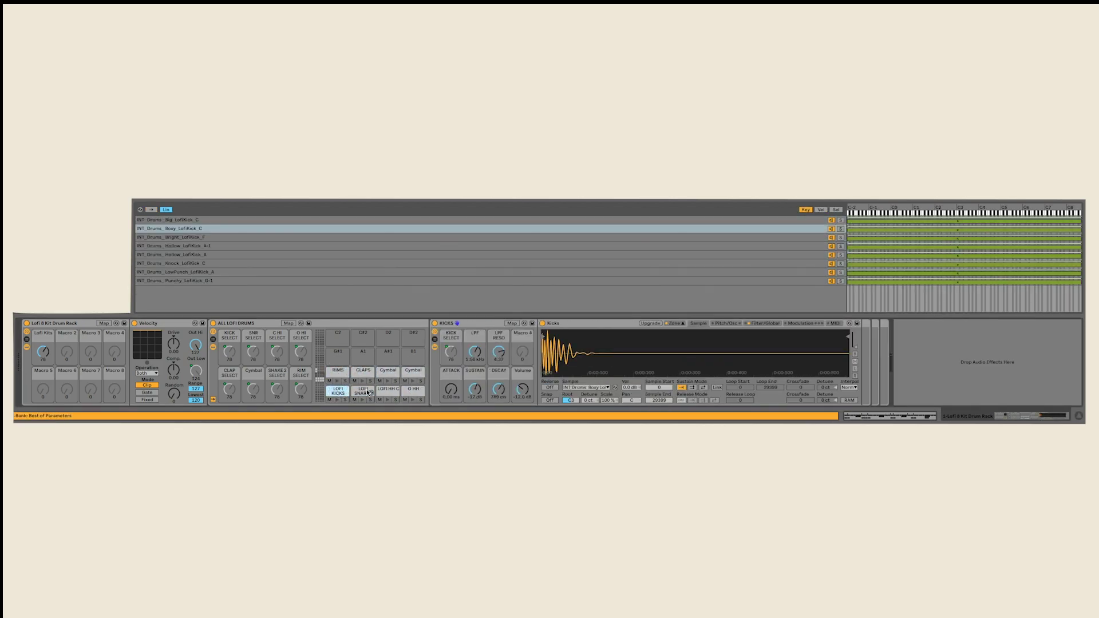
left_click(398, 392)
left_click(413, 391)
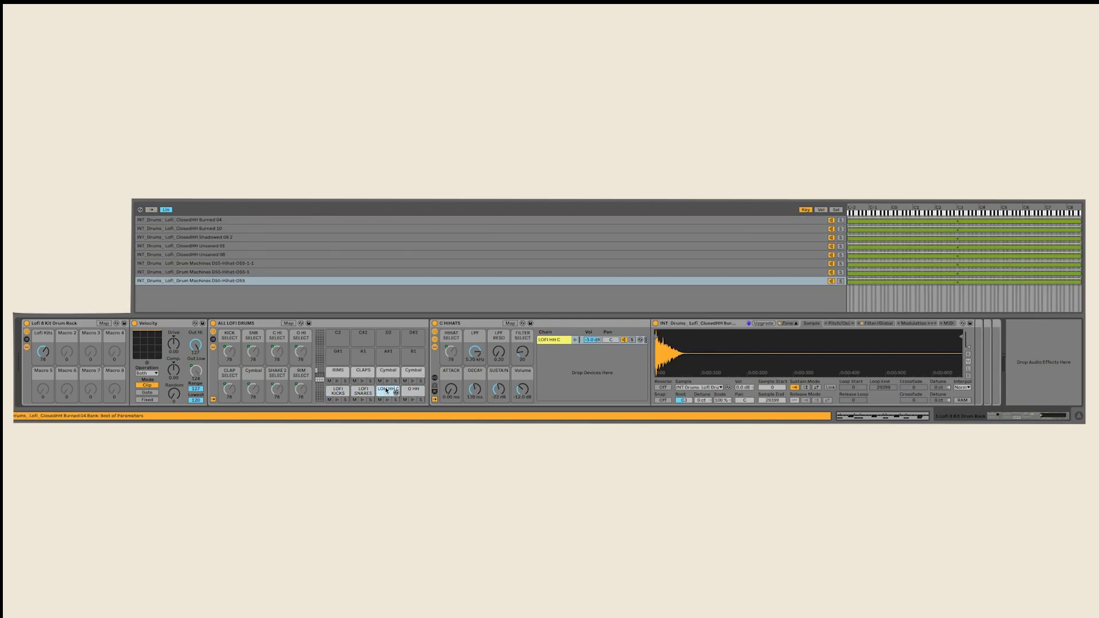
left_click(362, 390)
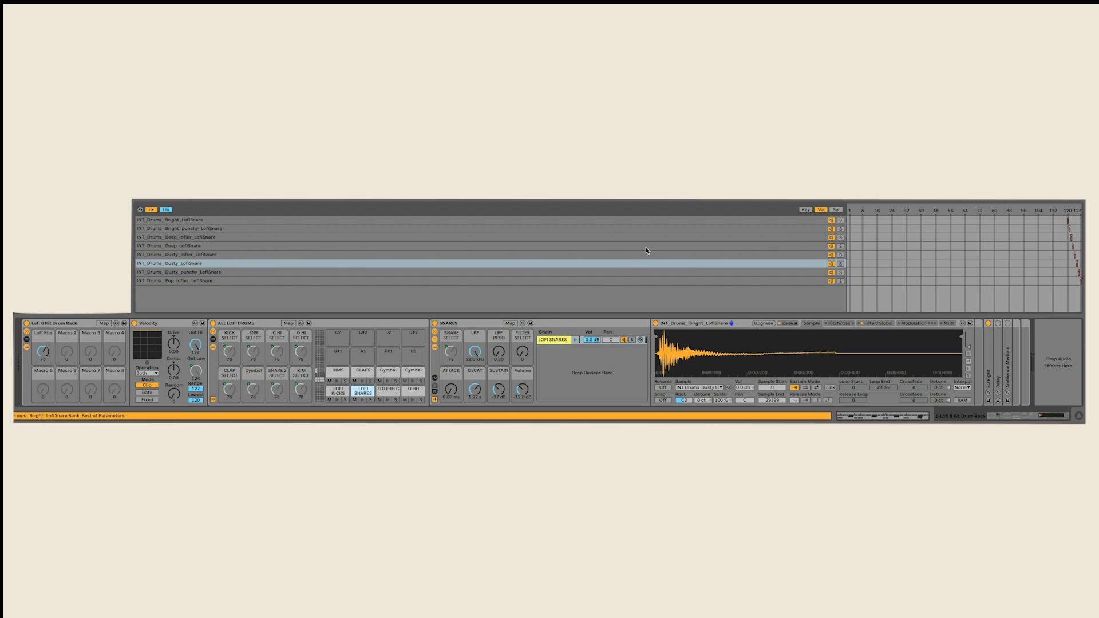
mouse_move(41, 356)
left_mouse_down()
mouse_move(42, 295)
mouse_move(43, 353)
left_mouse_up()
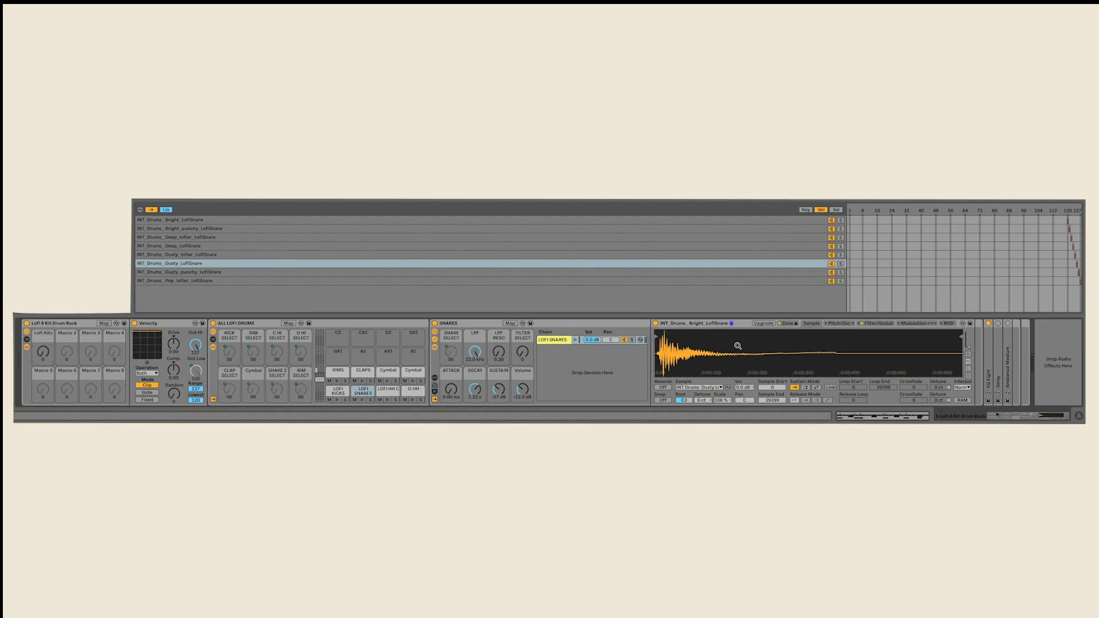